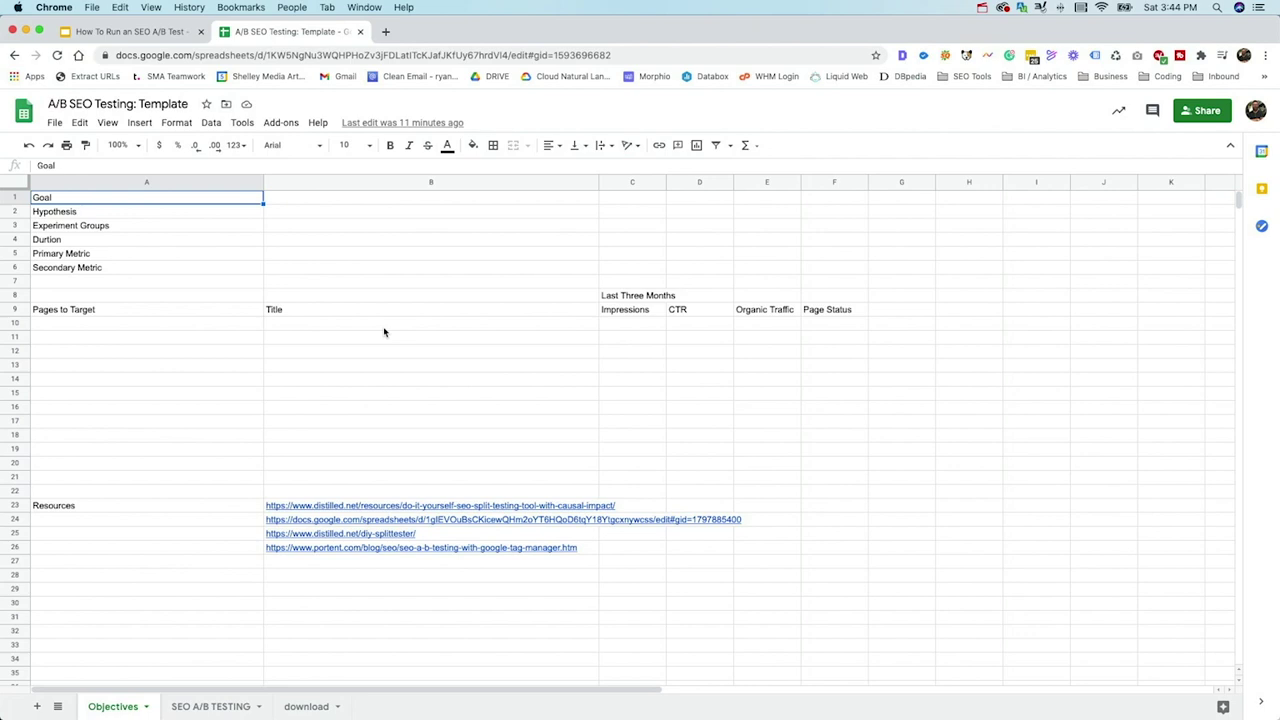
Review the template's Hypothesis, Experiment Groups, Duration, Primary and Secondary Metric objective cells.
click(168, 211)
click(164, 226)
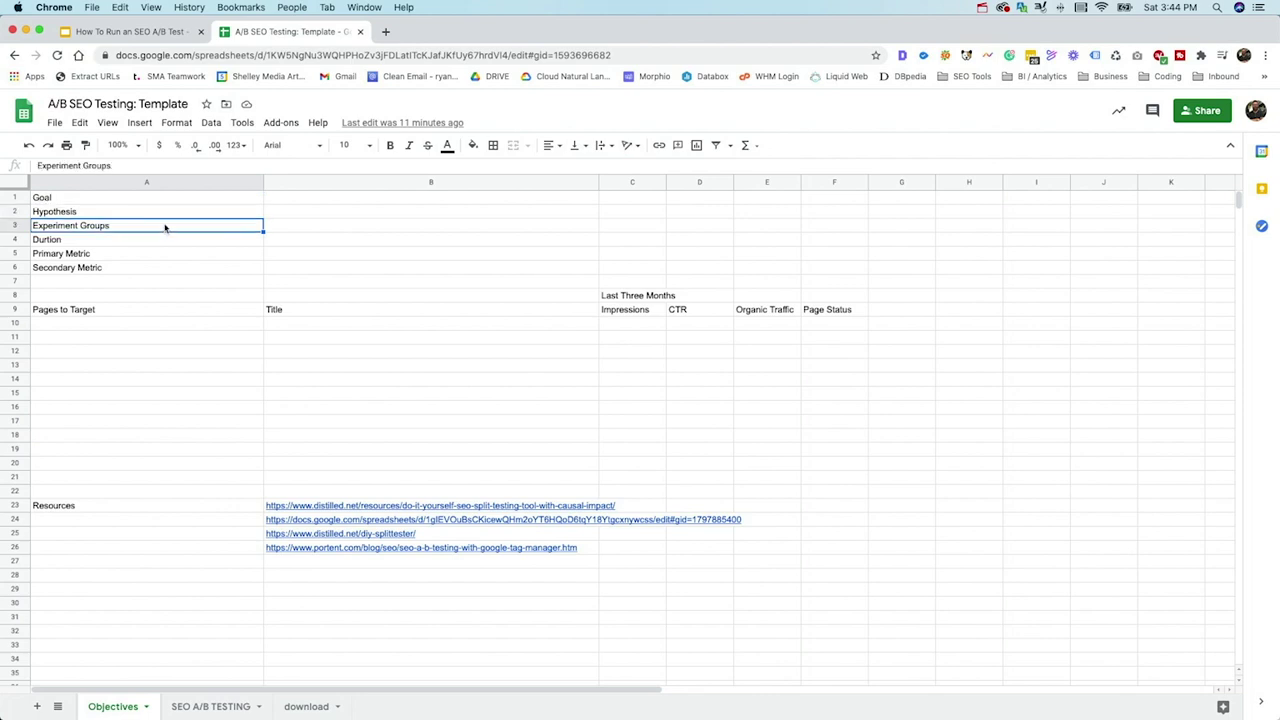
click(326, 227)
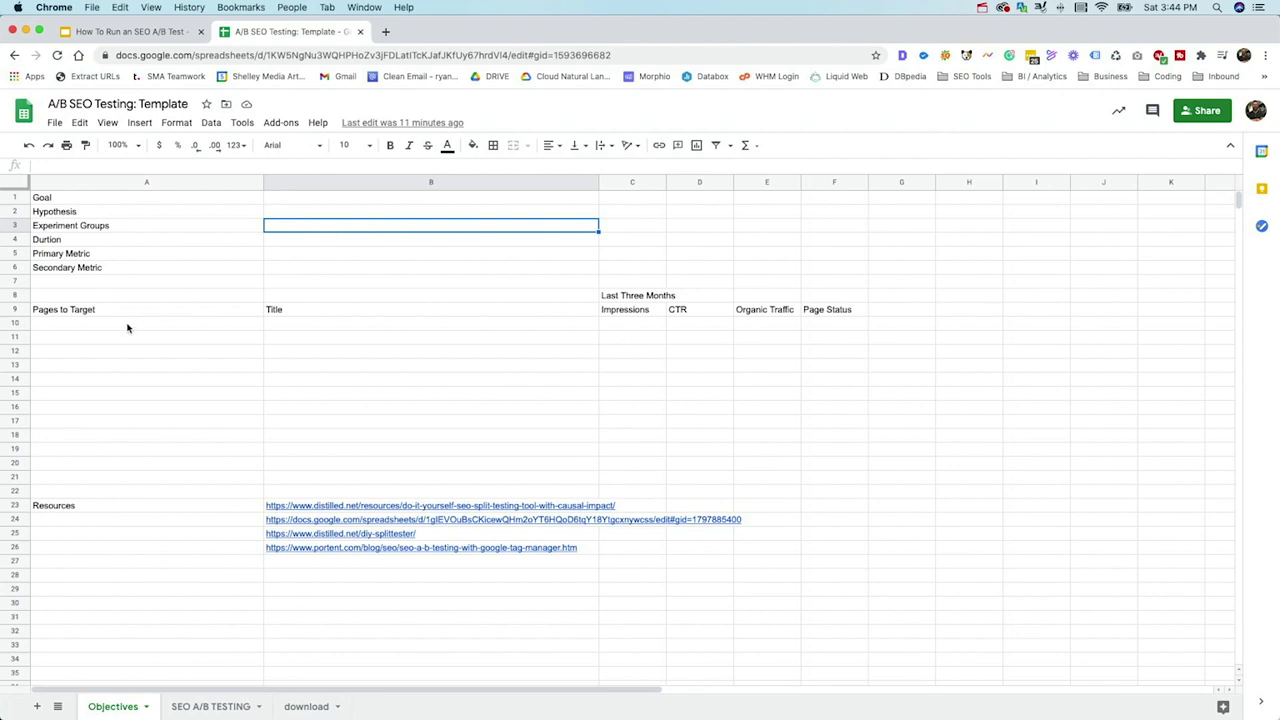
click(304, 243)
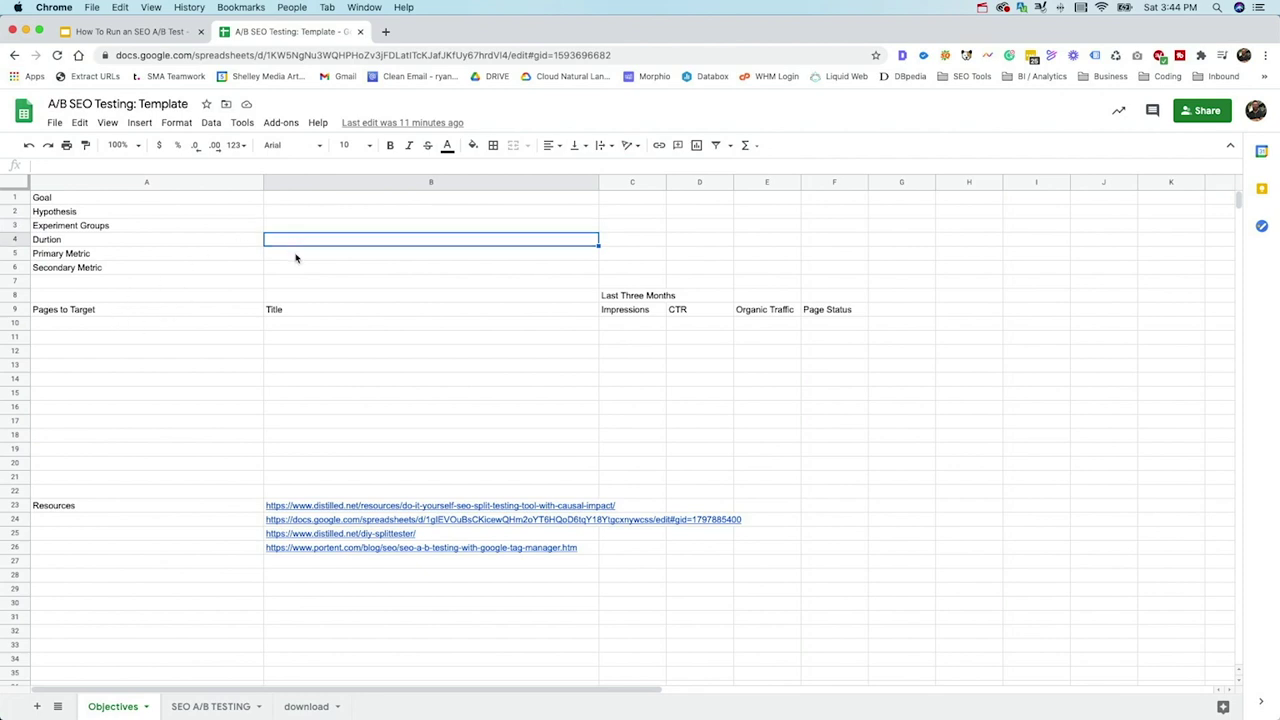
click(294, 256)
click(285, 271)
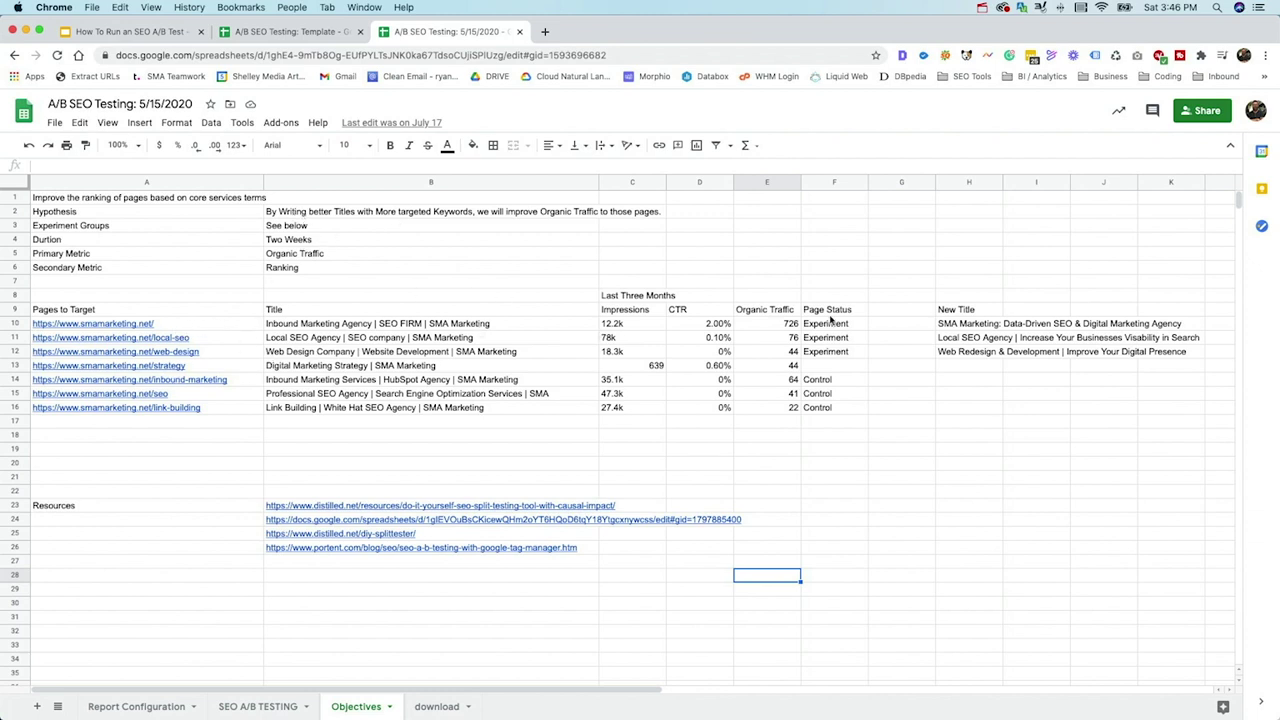
Highlight the three Experiment page statuses, their current and new titles, and the Two Weeks duration.
drag(824, 328, 831, 409)
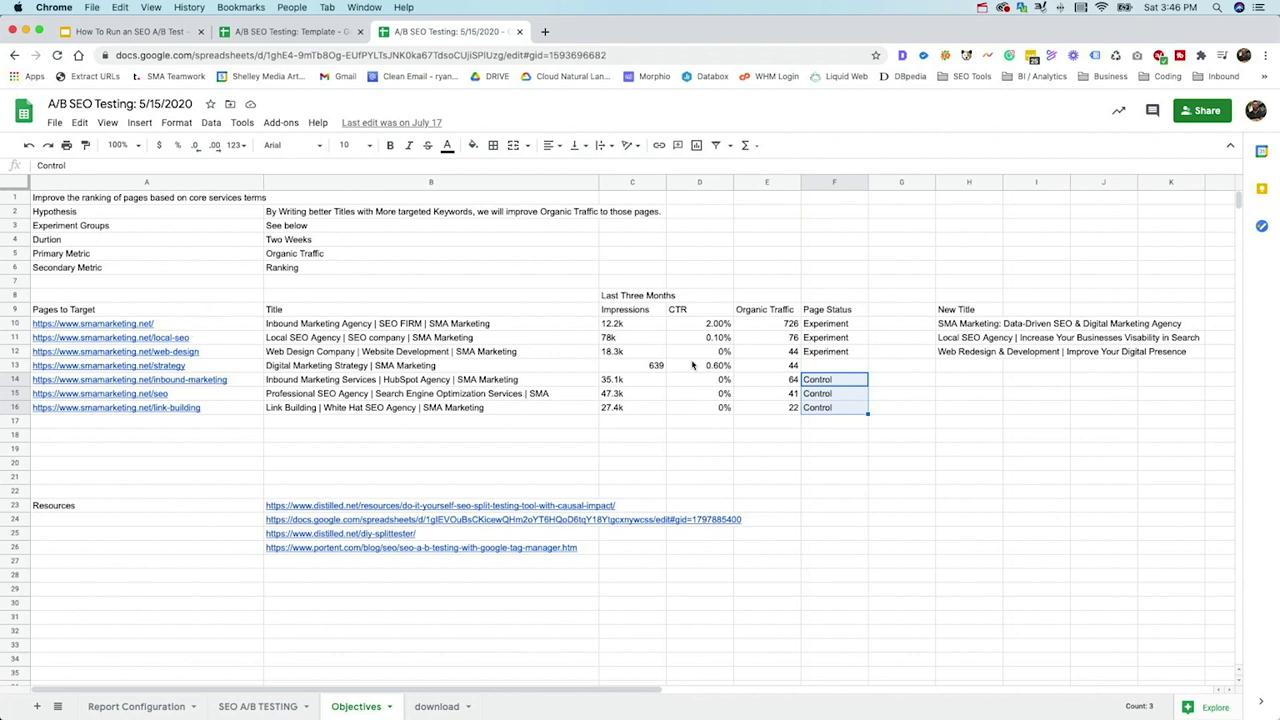
click(556, 313)
drag(550, 325, 551, 351)
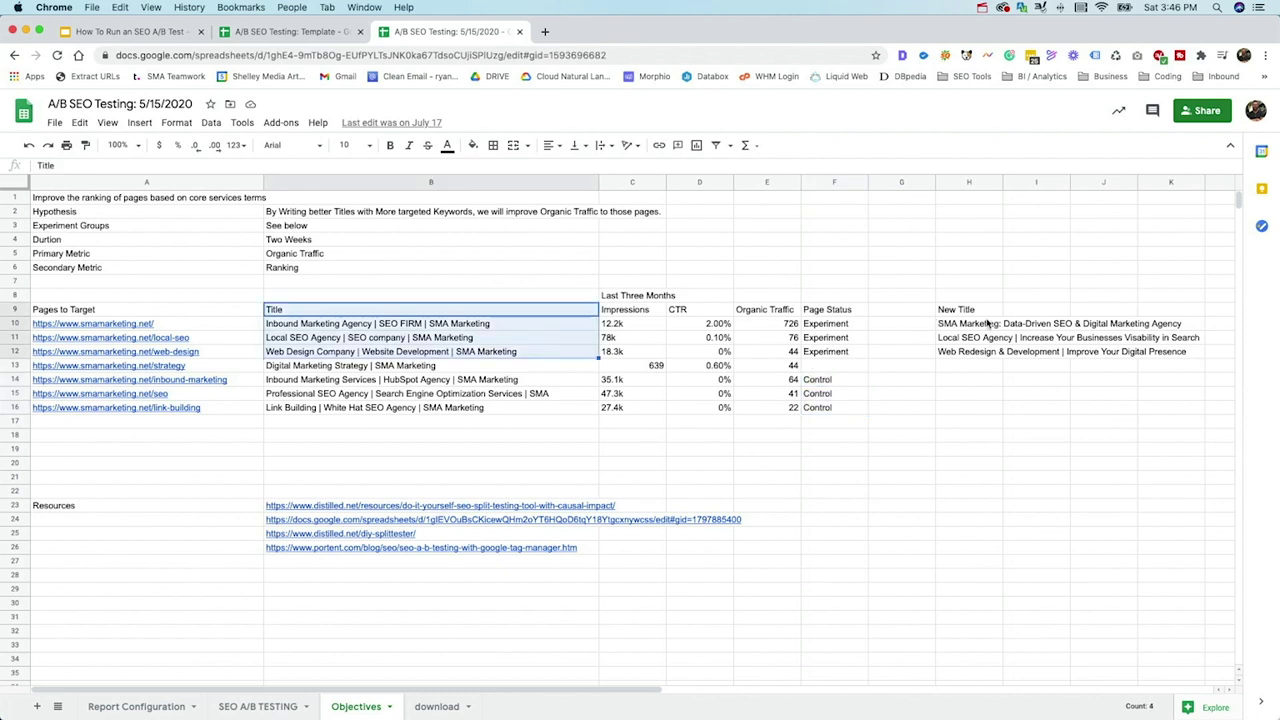
drag(988, 312, 997, 345)
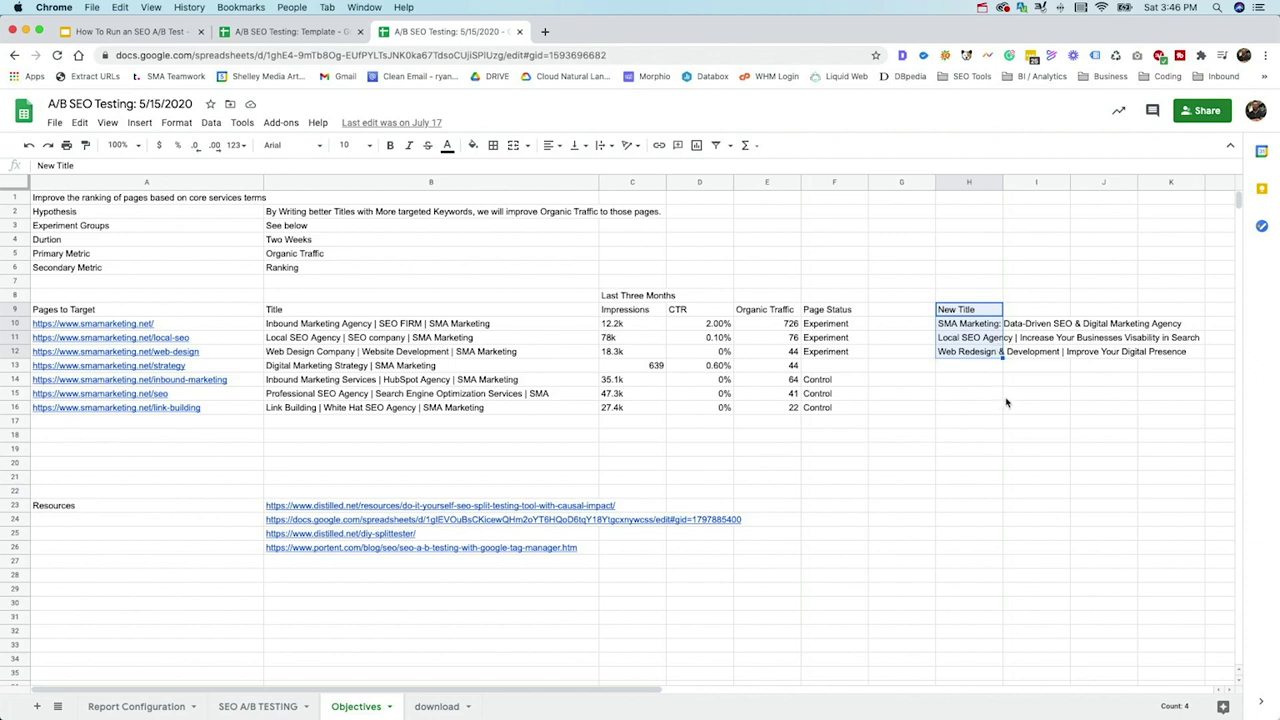
click(358, 244)
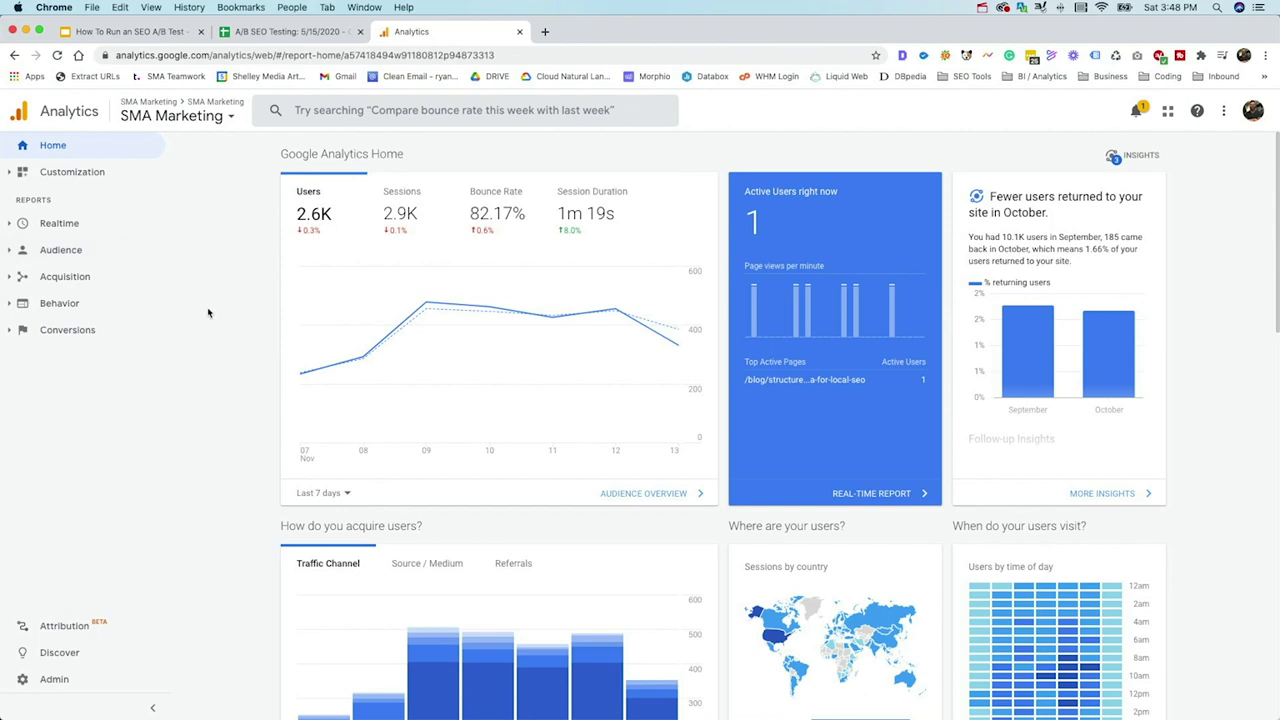
Glance at the spreadsheet, then view Acquisition Overview in Analytics for Nov 7 – Nov 13, 2020.
click(330, 36)
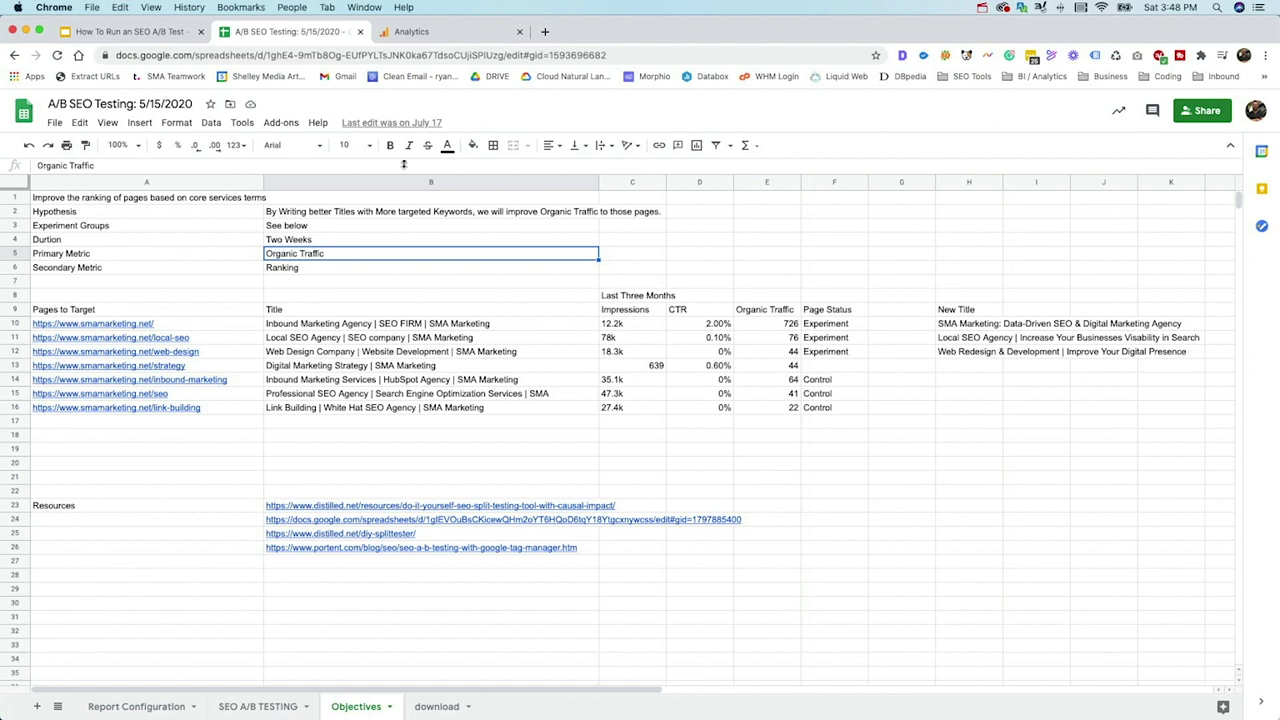
click(443, 38)
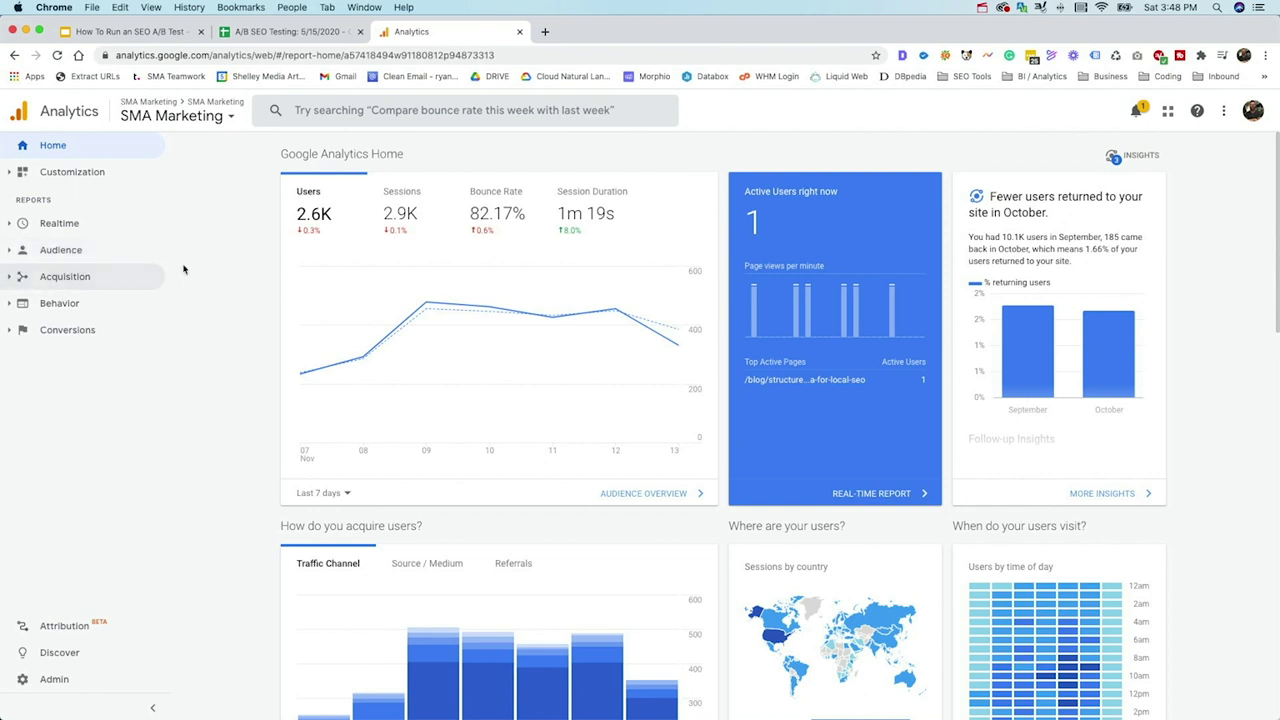
click(22, 276)
click(84, 304)
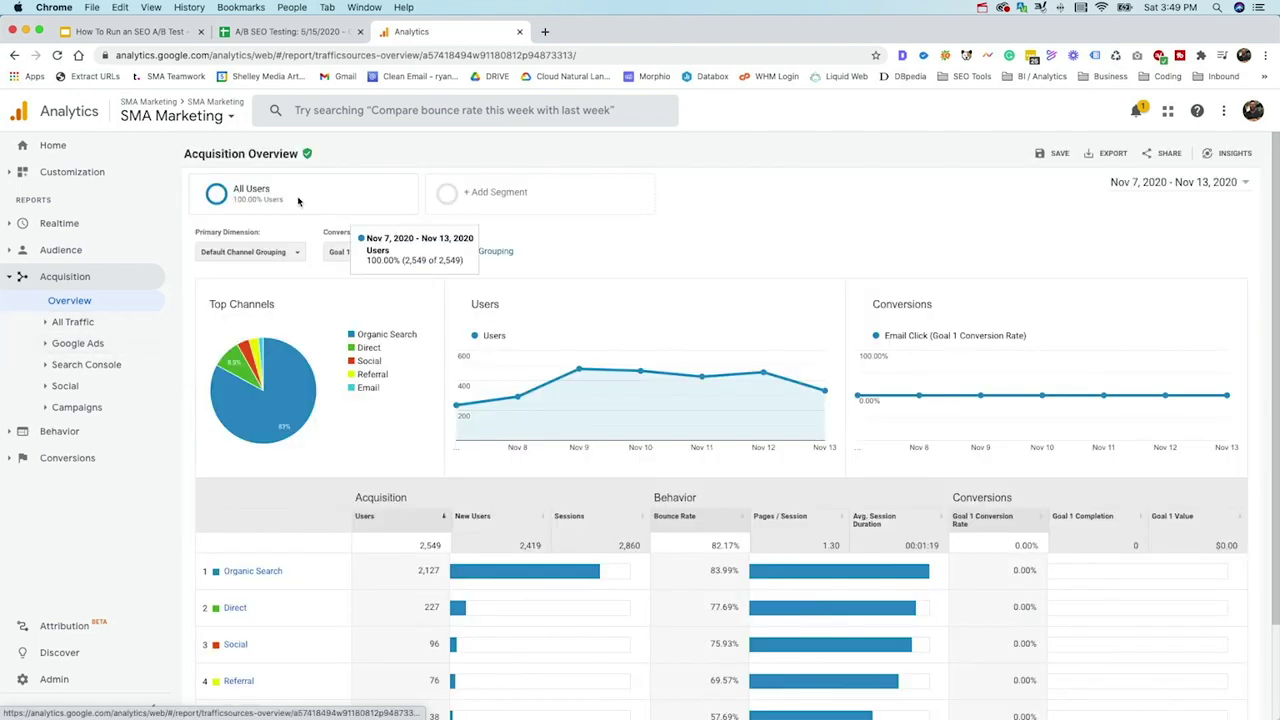
Search segments for 'sp', add SEO Split Test - Control Group, and edit its conditions.
click(488, 190)
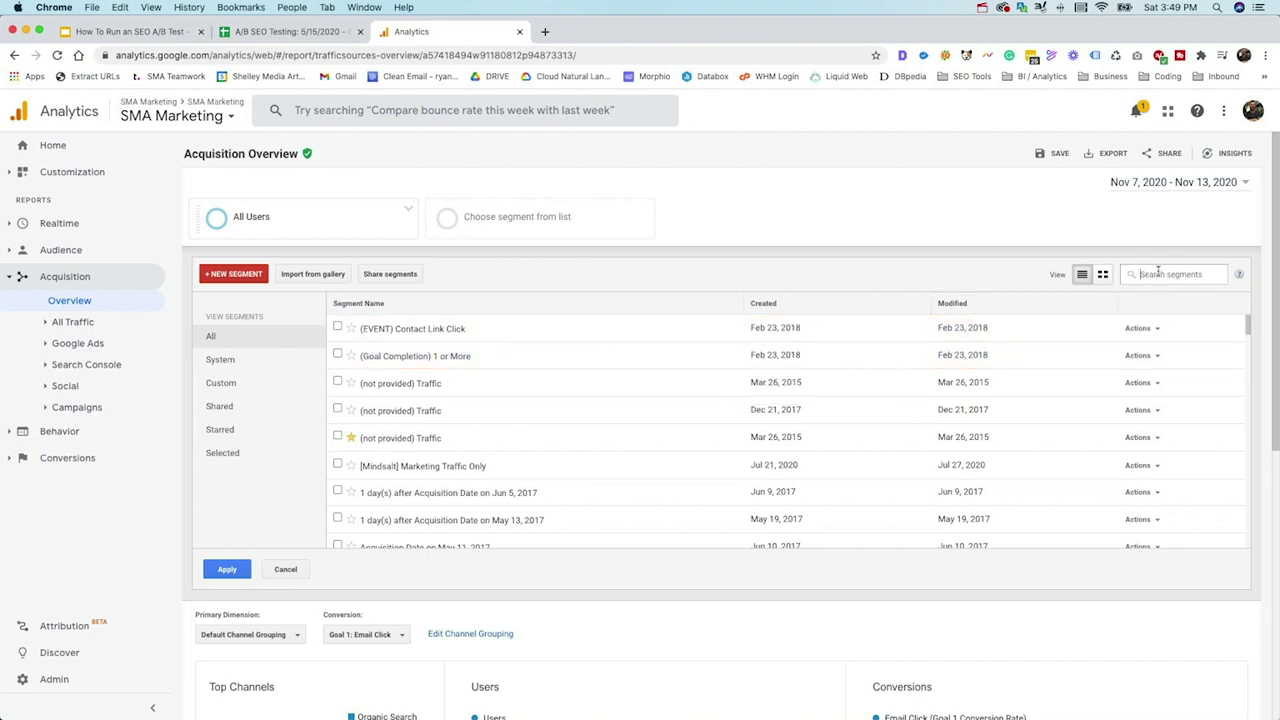
text(spli)
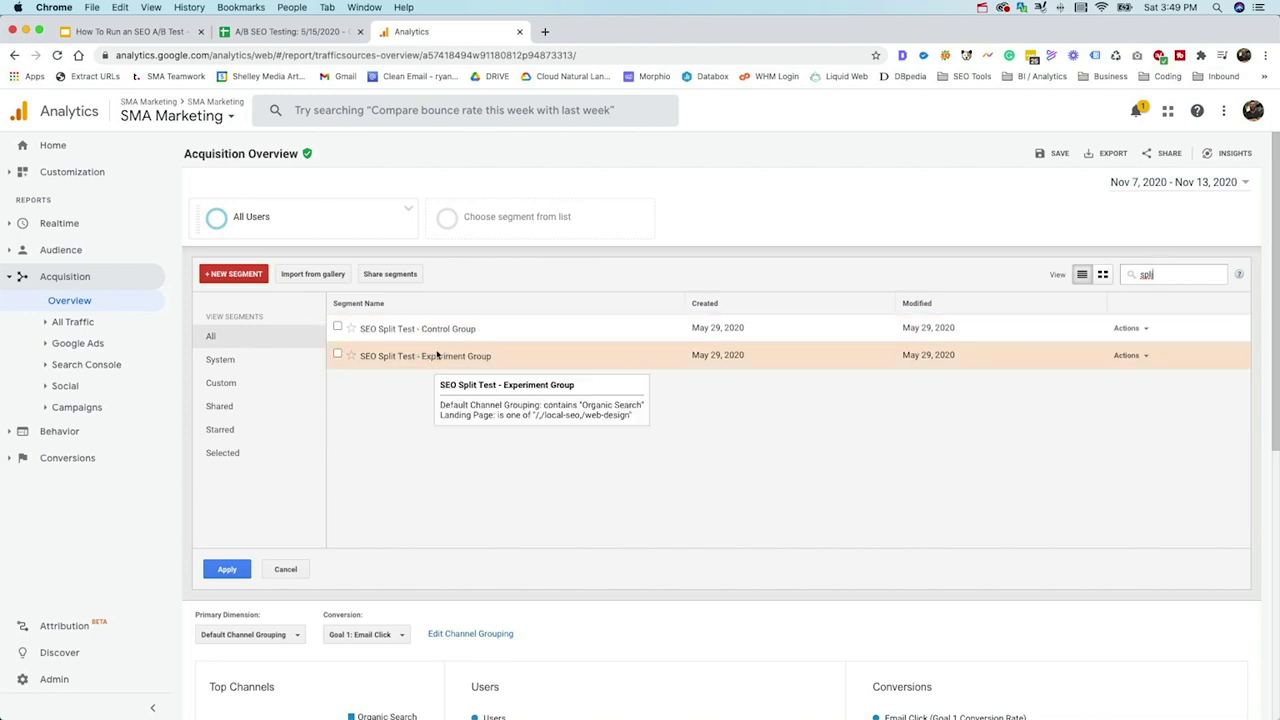
click(470, 333)
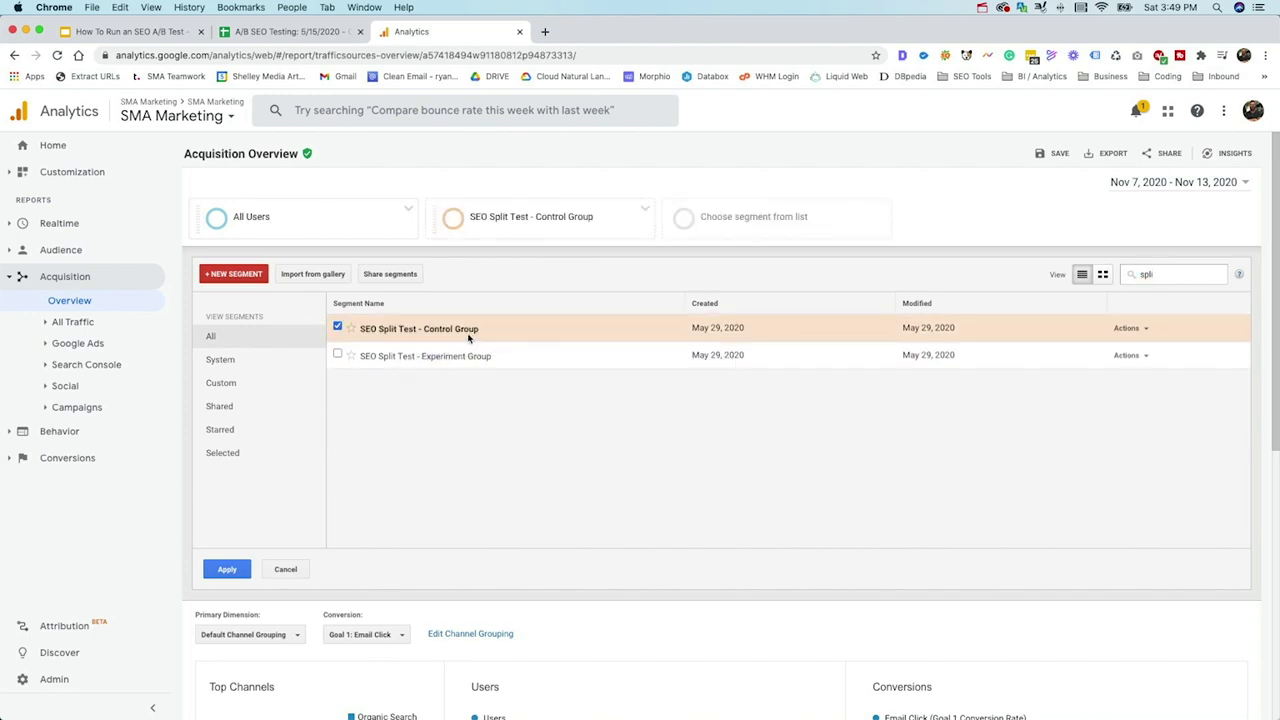
click(1145, 328)
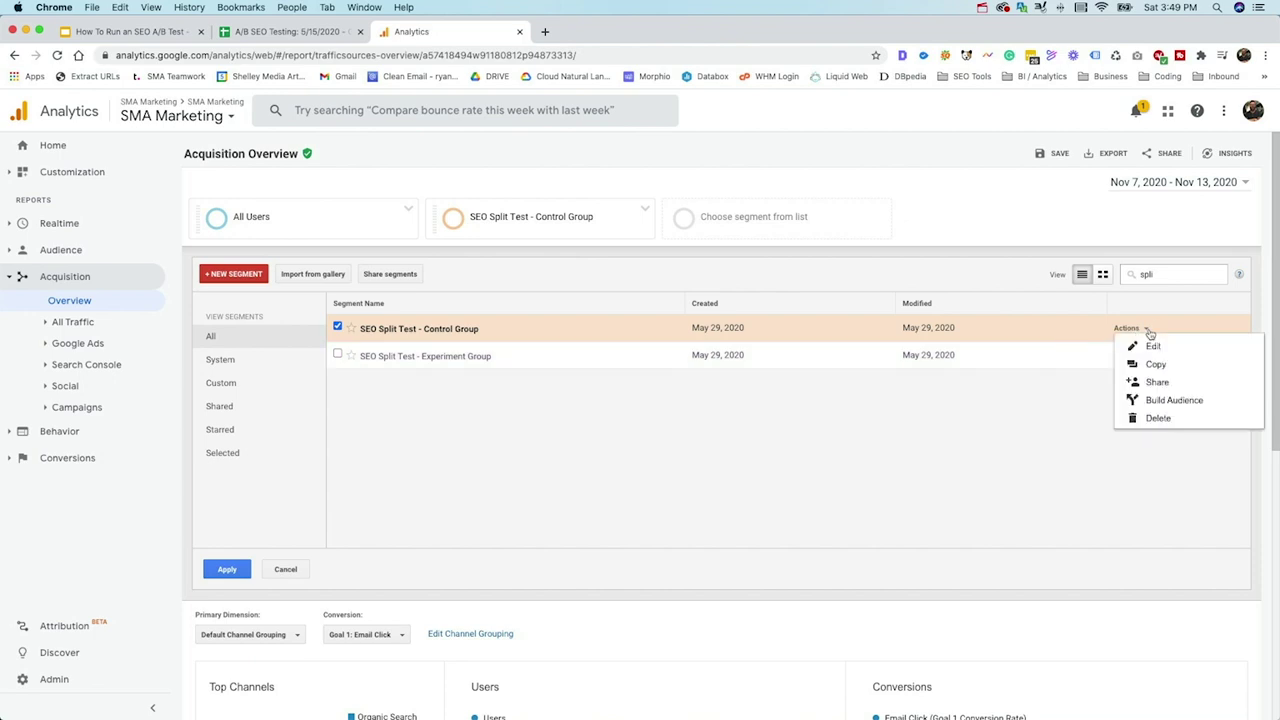
click(1155, 346)
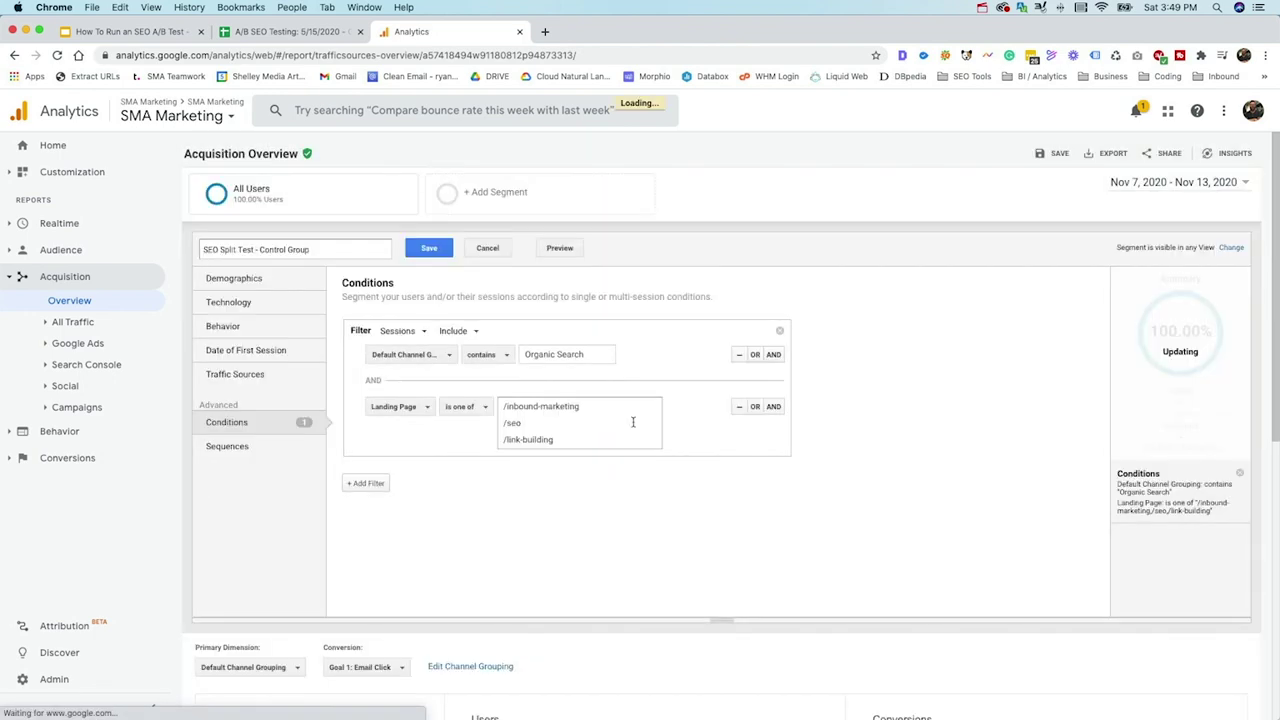
click(412, 355)
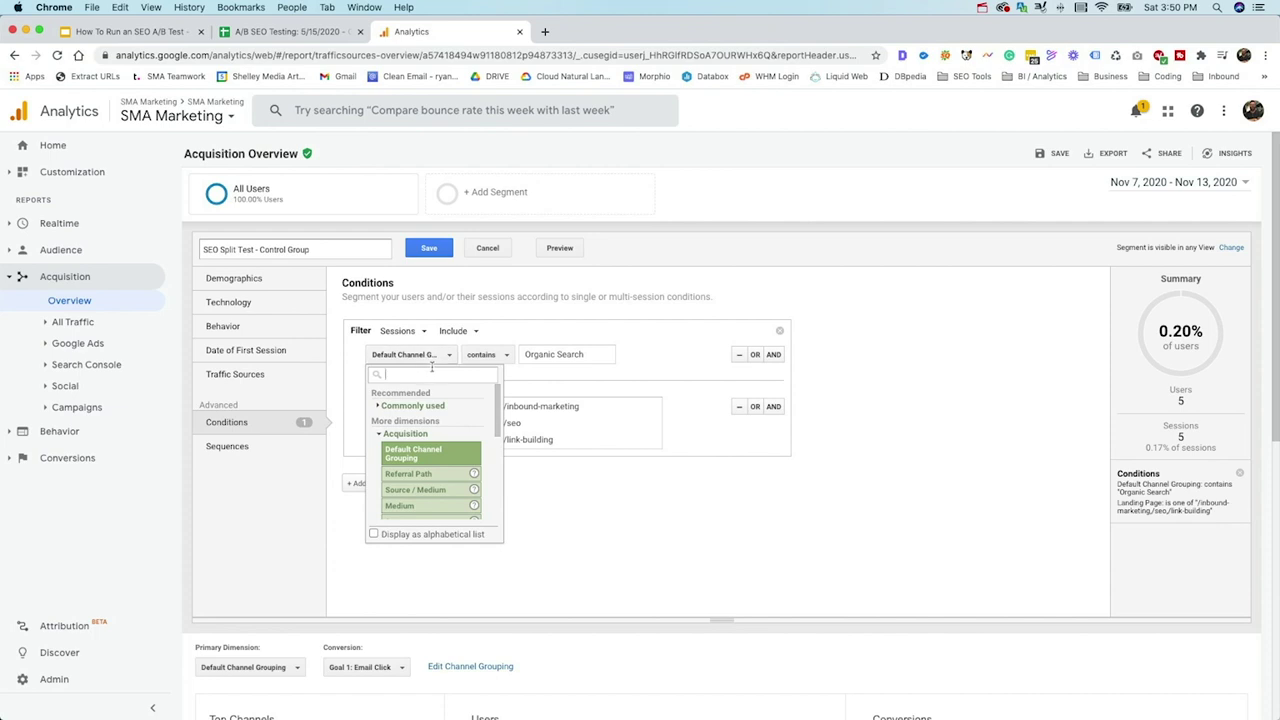
click(481, 356)
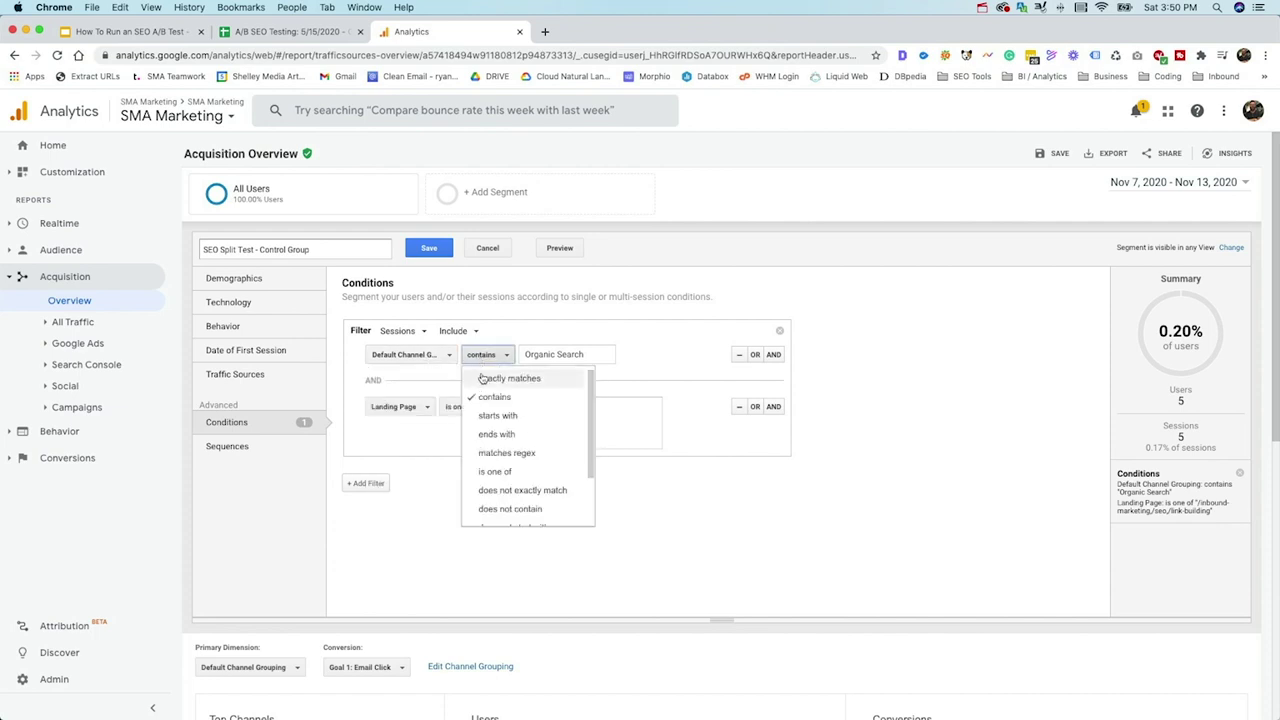
click(482, 378)
click(565, 355)
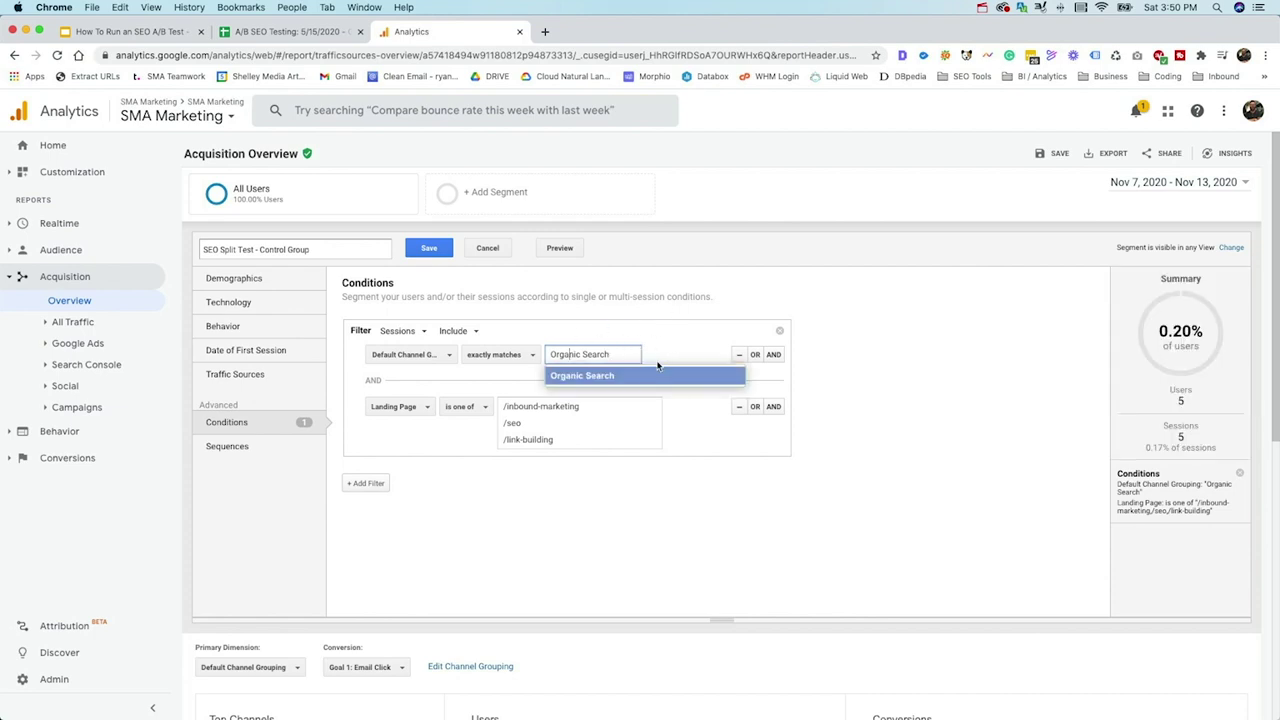
click(608, 378)
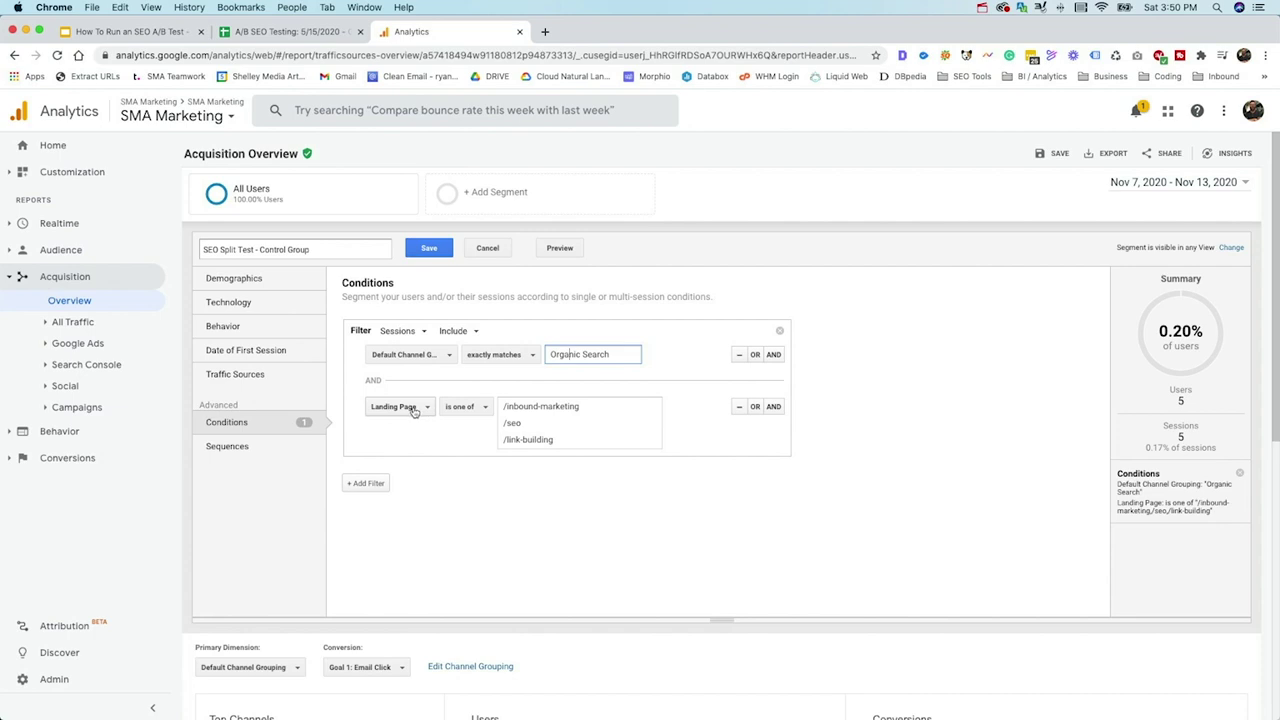
Check the Landing Page values against the sheet's control pages and save the segment.
click(585, 432)
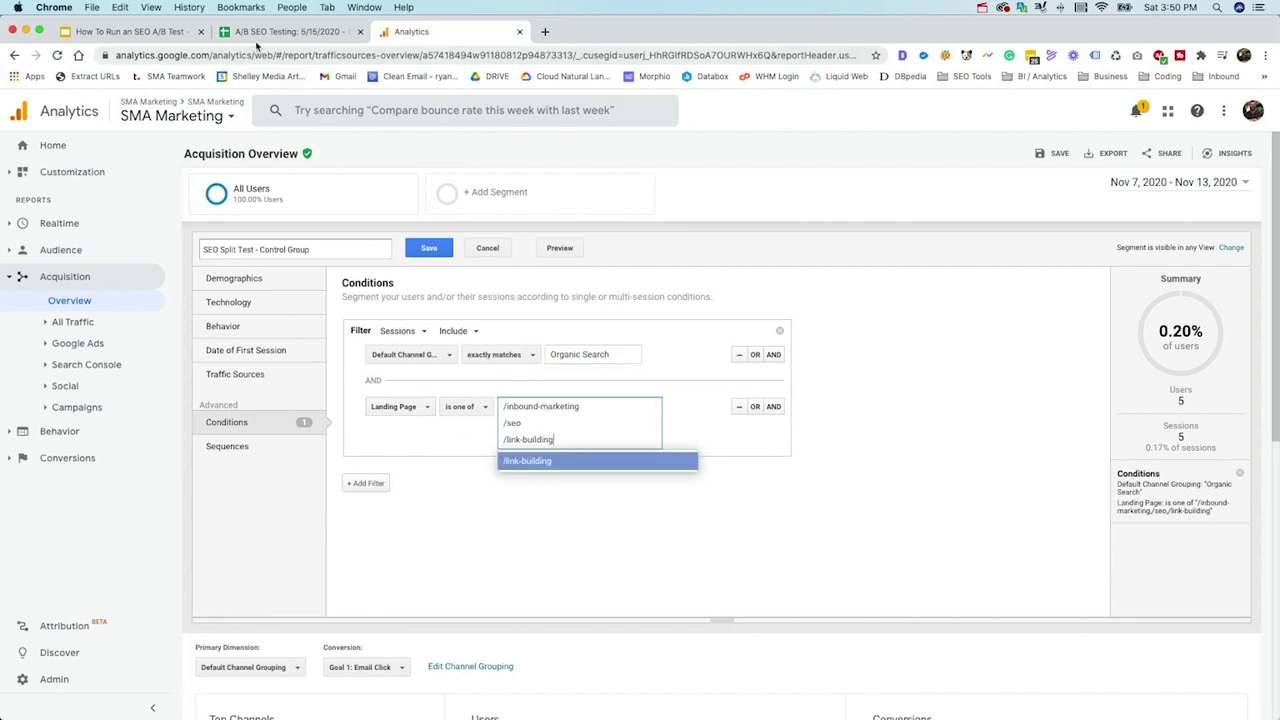
click(287, 35)
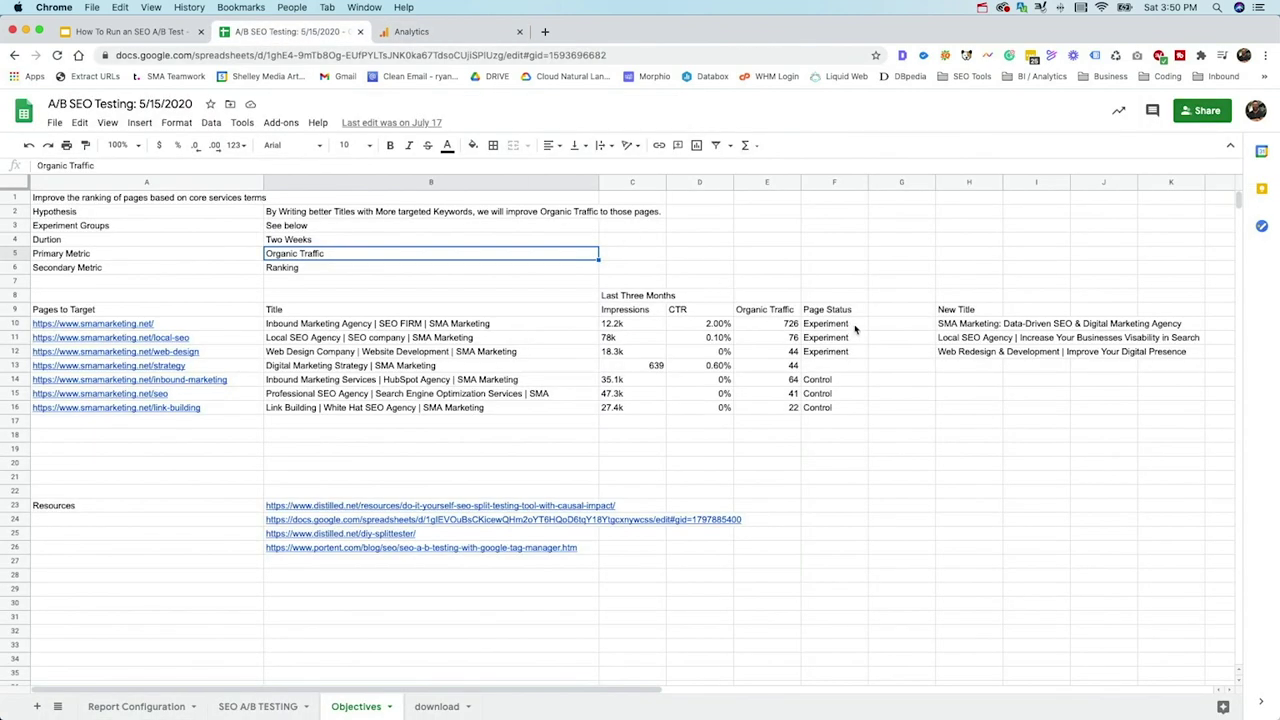
click(432, 38)
click(426, 250)
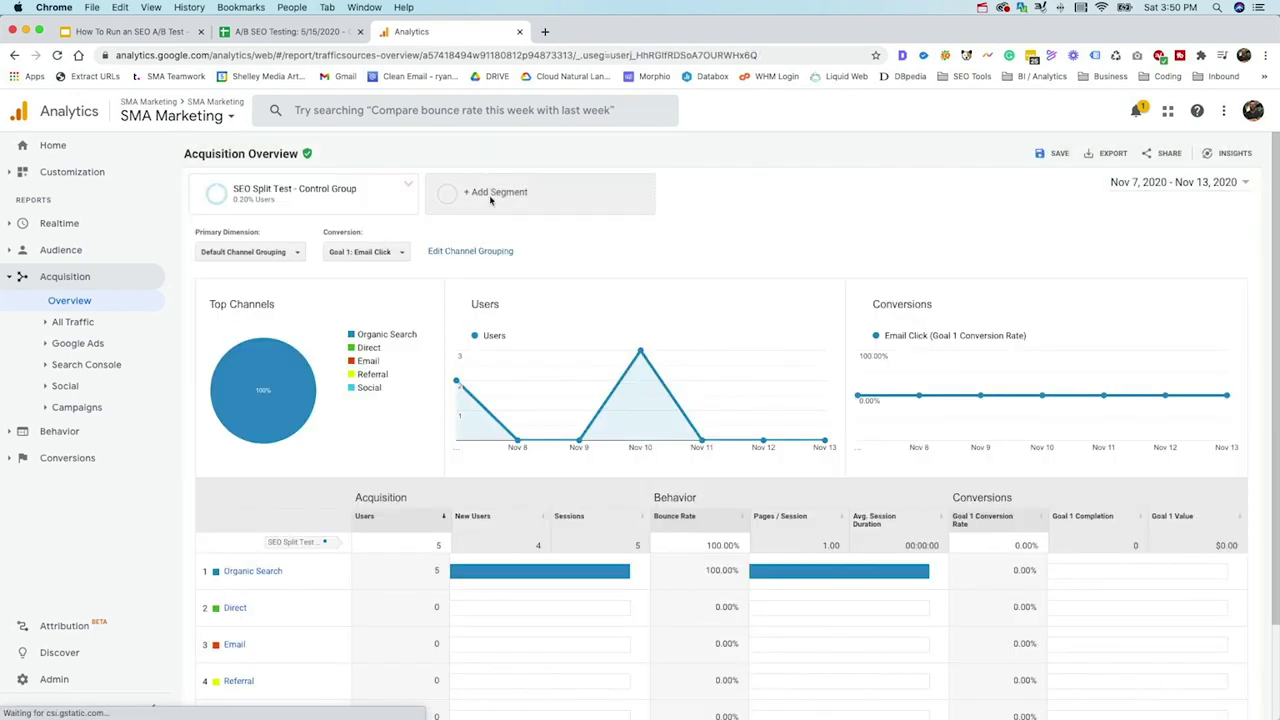
click(490, 195)
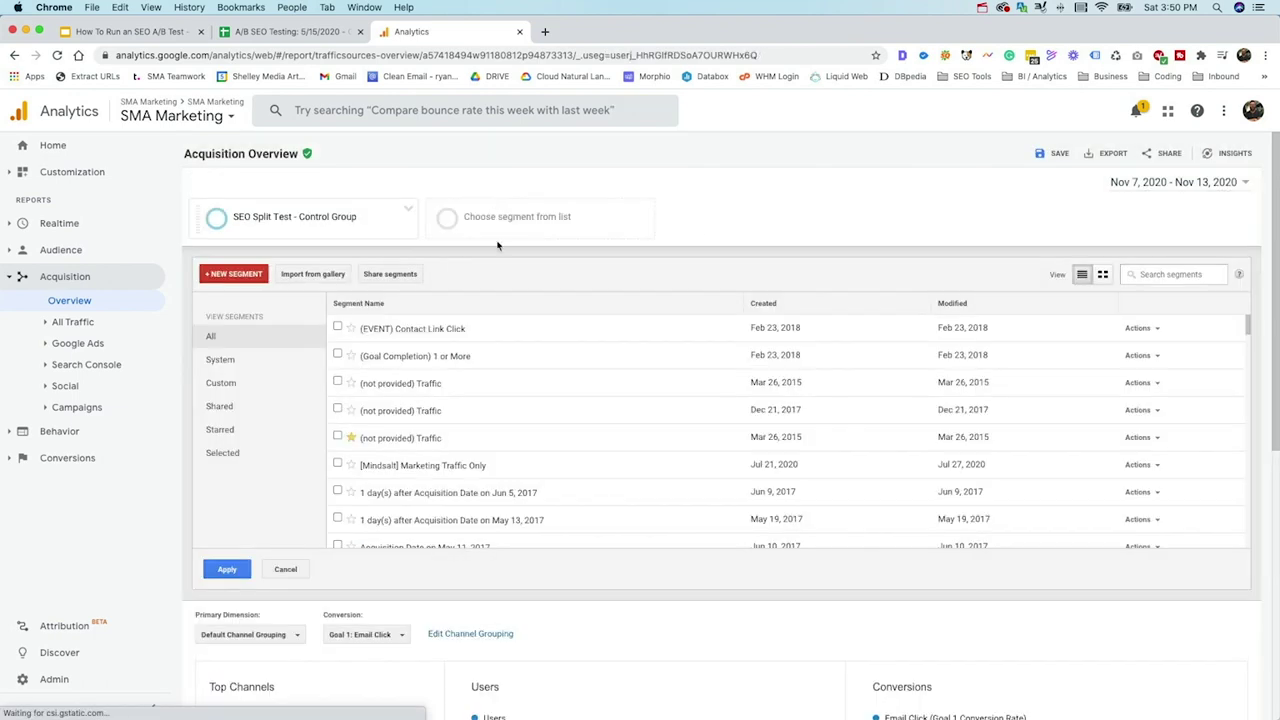
Edit the SEO Split Test - Experiment Group segment to exactly match Organic Search and save it.
click(1150, 275)
text(spl)
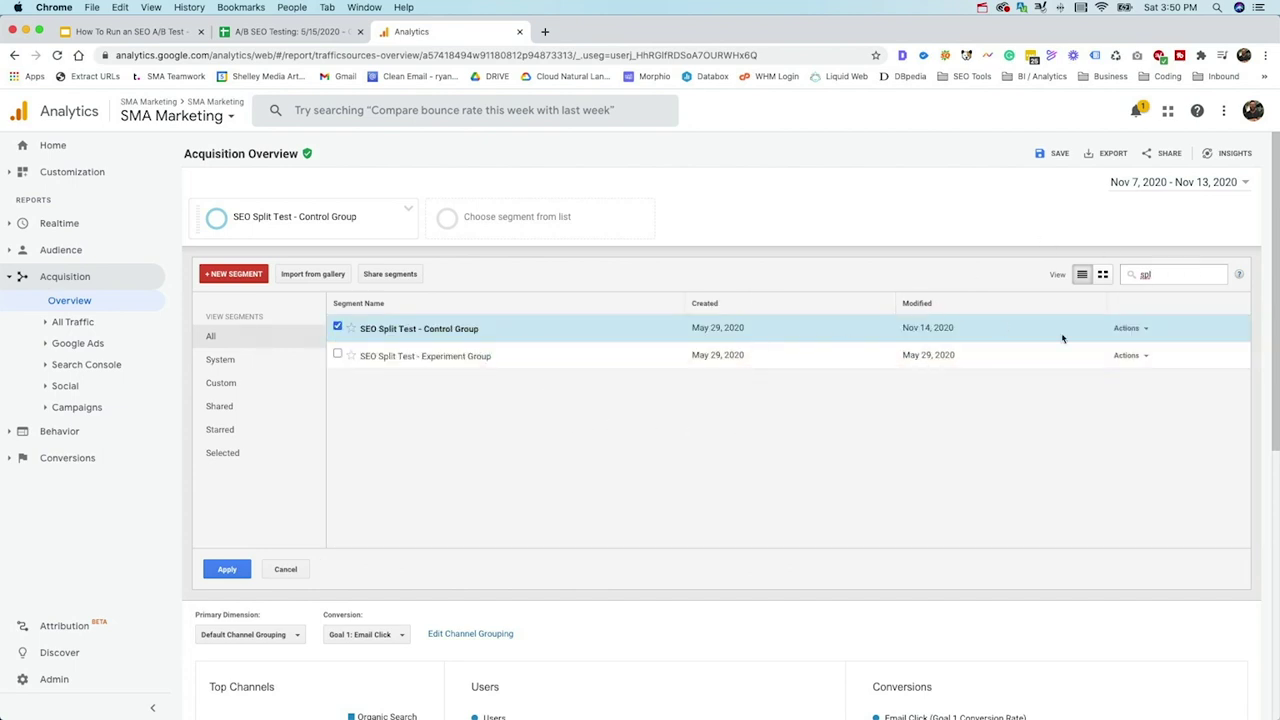
click(1142, 362)
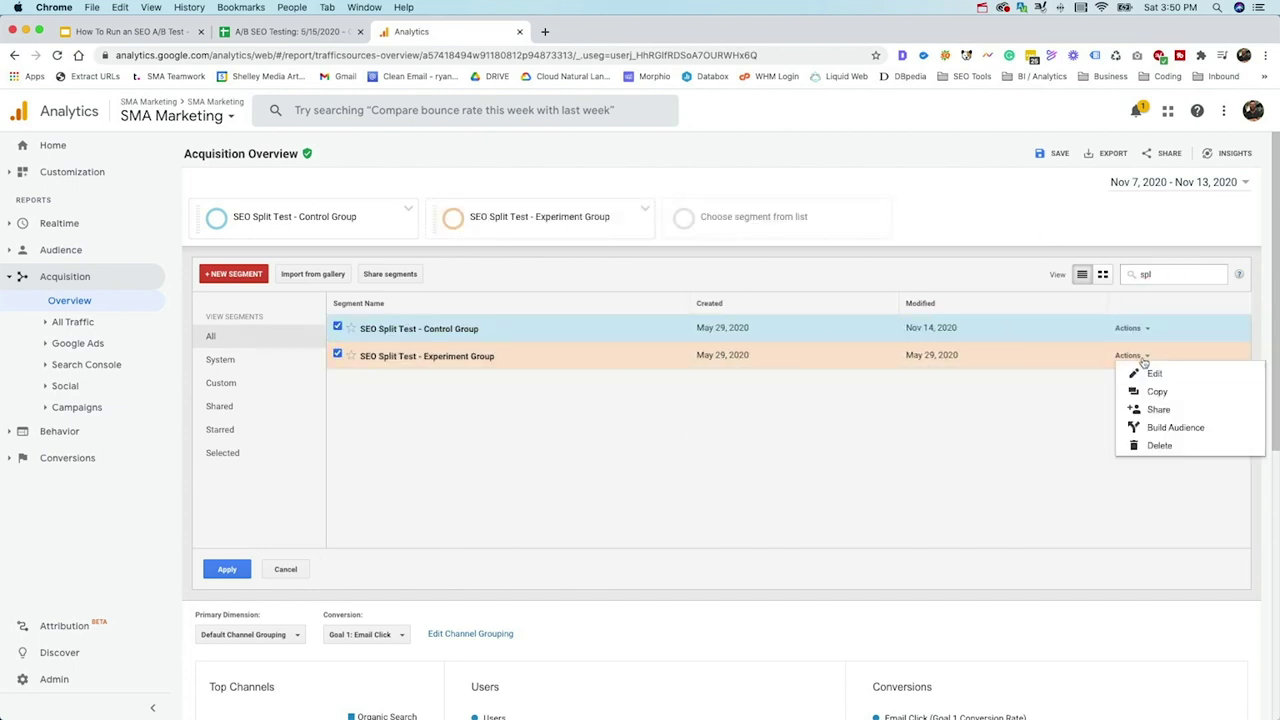
click(1152, 373)
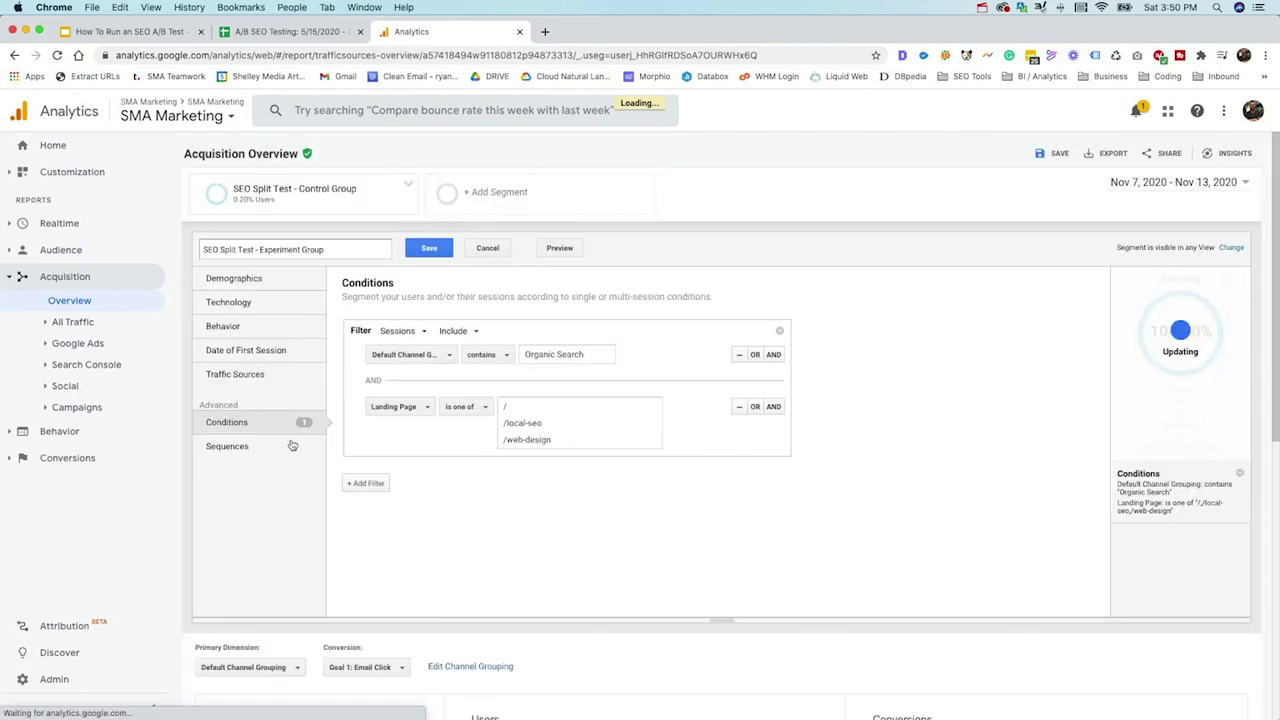
click(514, 359)
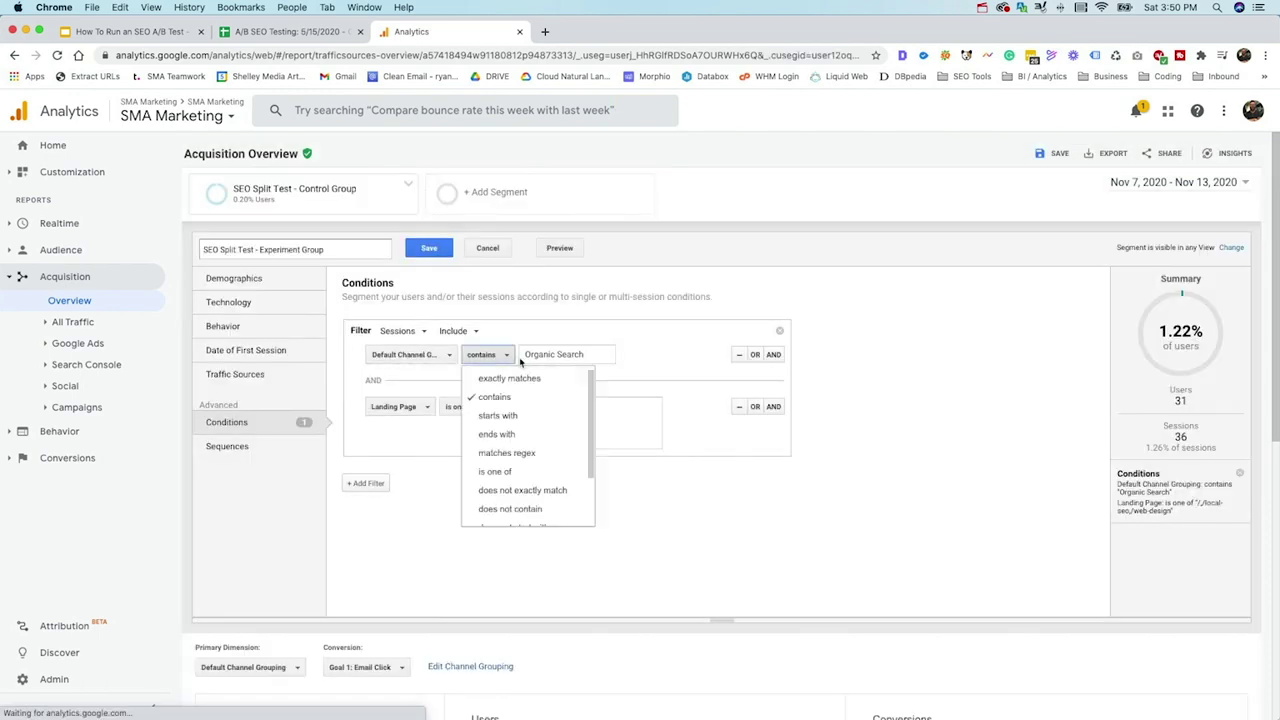
click(522, 378)
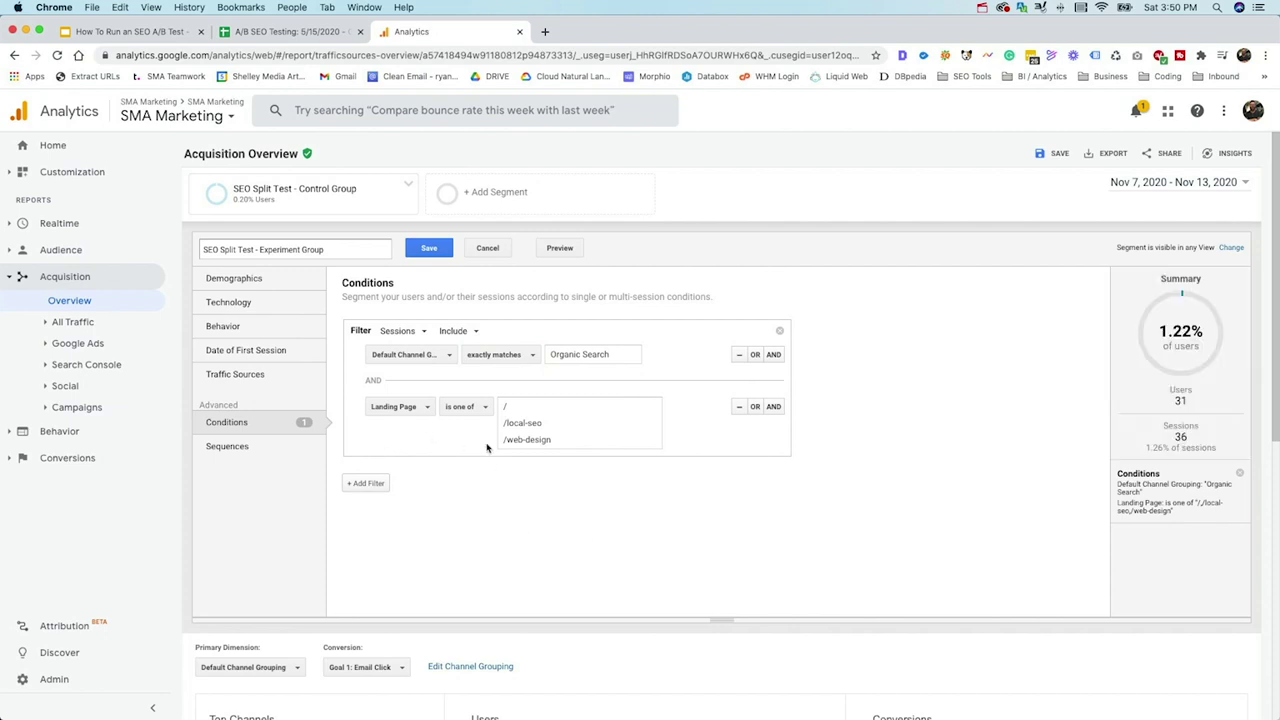
scroll(564, 409, down, 1)
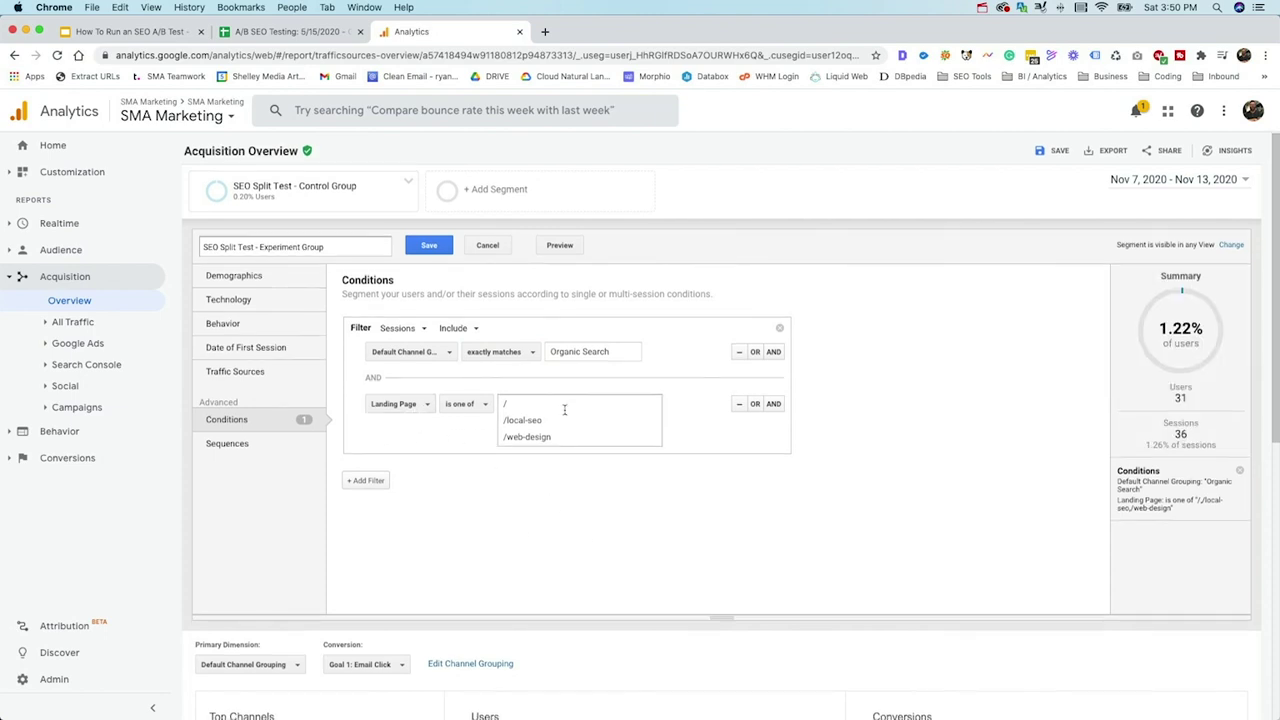
scroll(558, 415, up, 1)
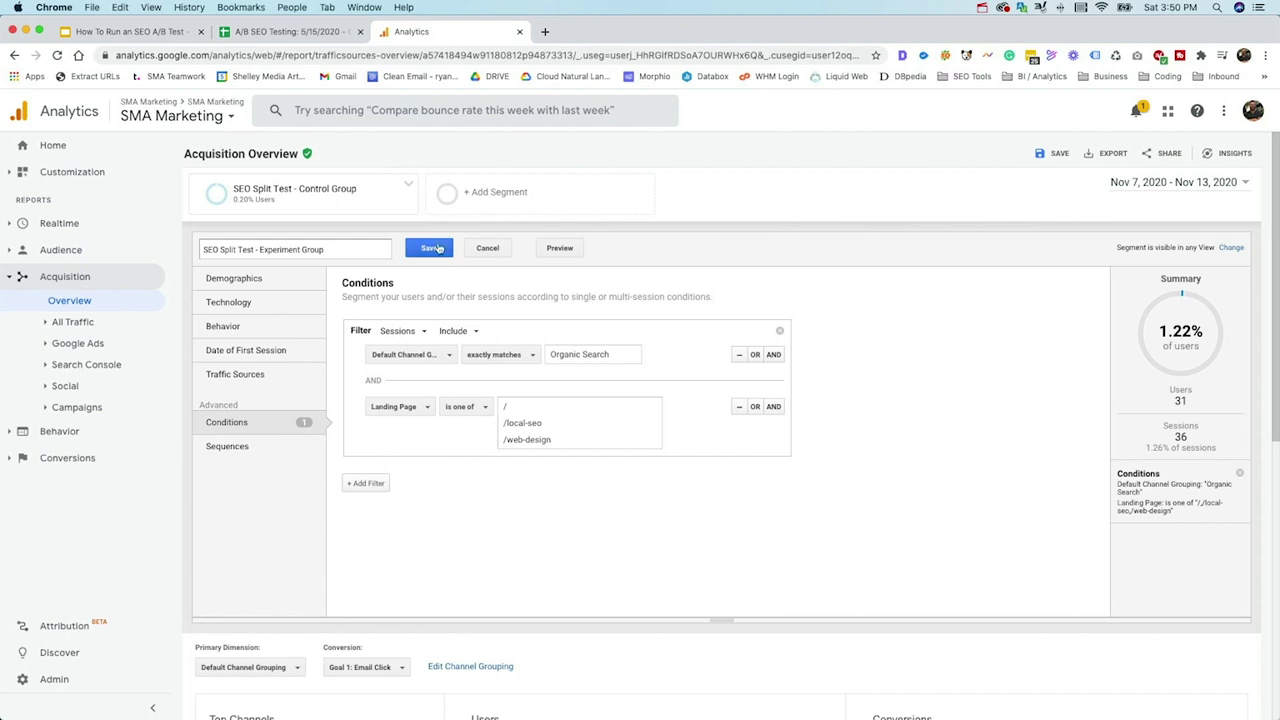
click(432, 248)
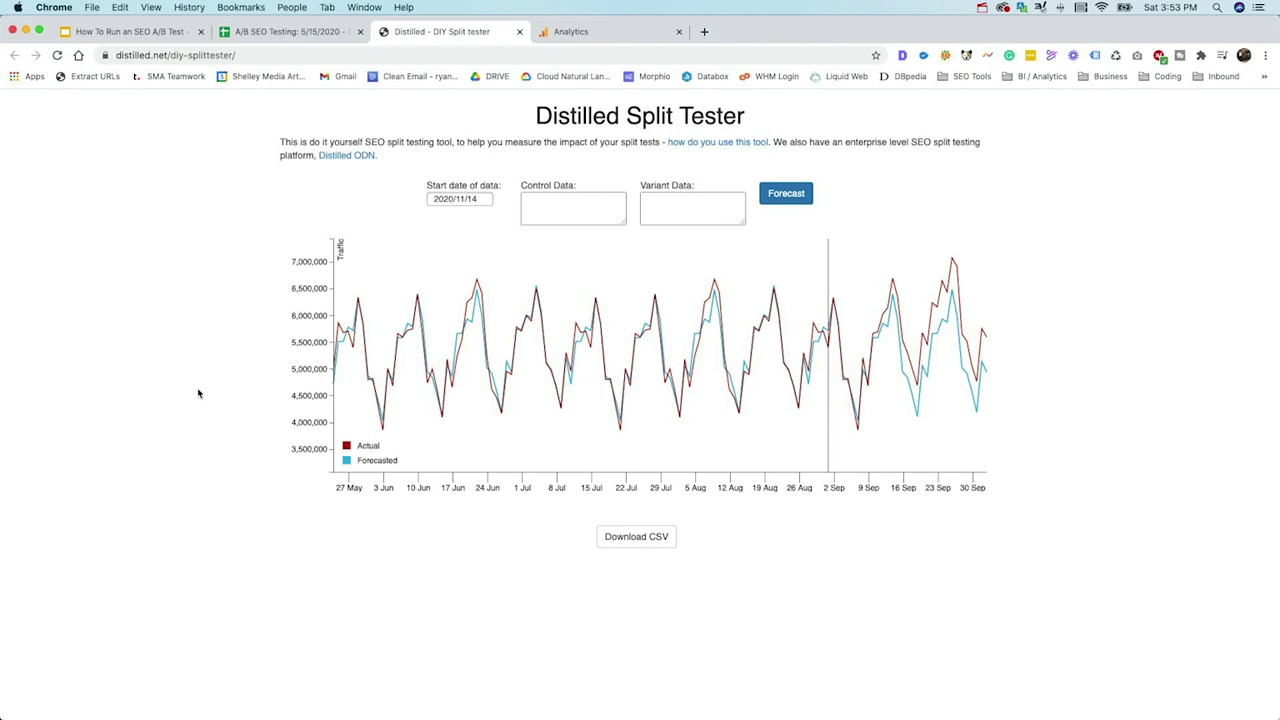
Scroll through the Control versus Experiment Group comparison charts in the Analytics report.
click(577, 32)
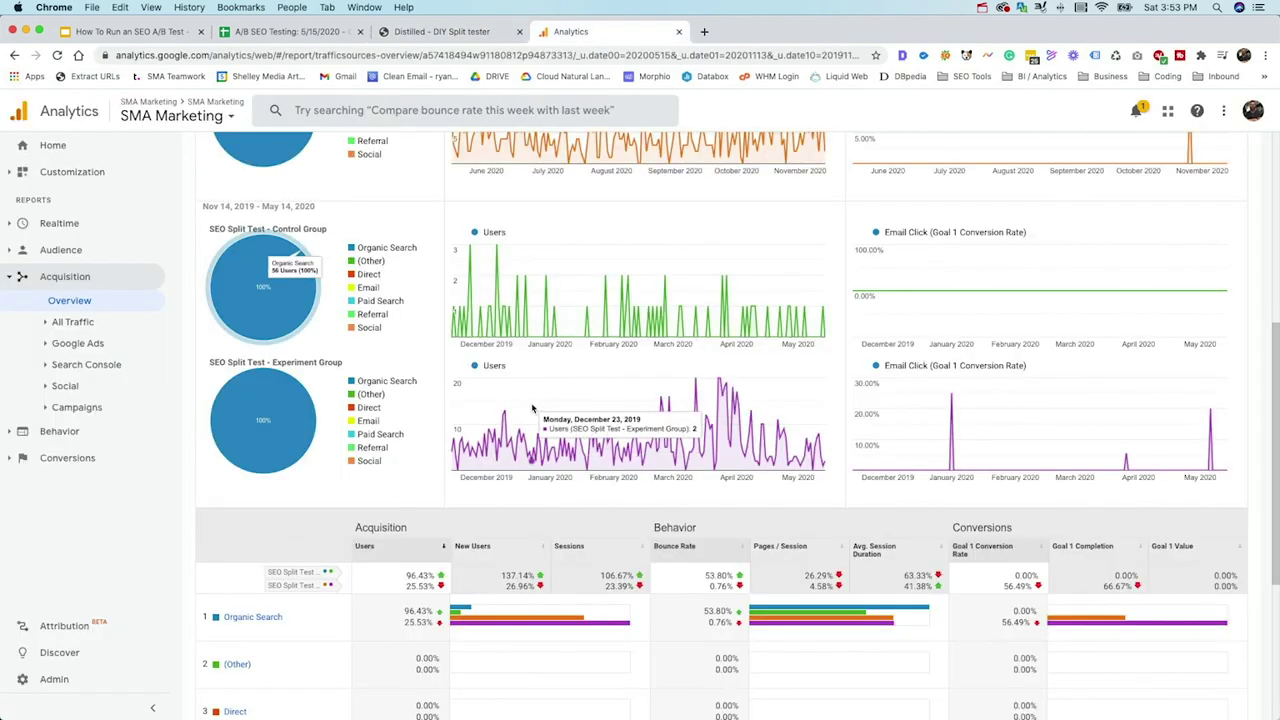
scroll(533, 408, down, 1)
scroll(535, 415, down, 3)
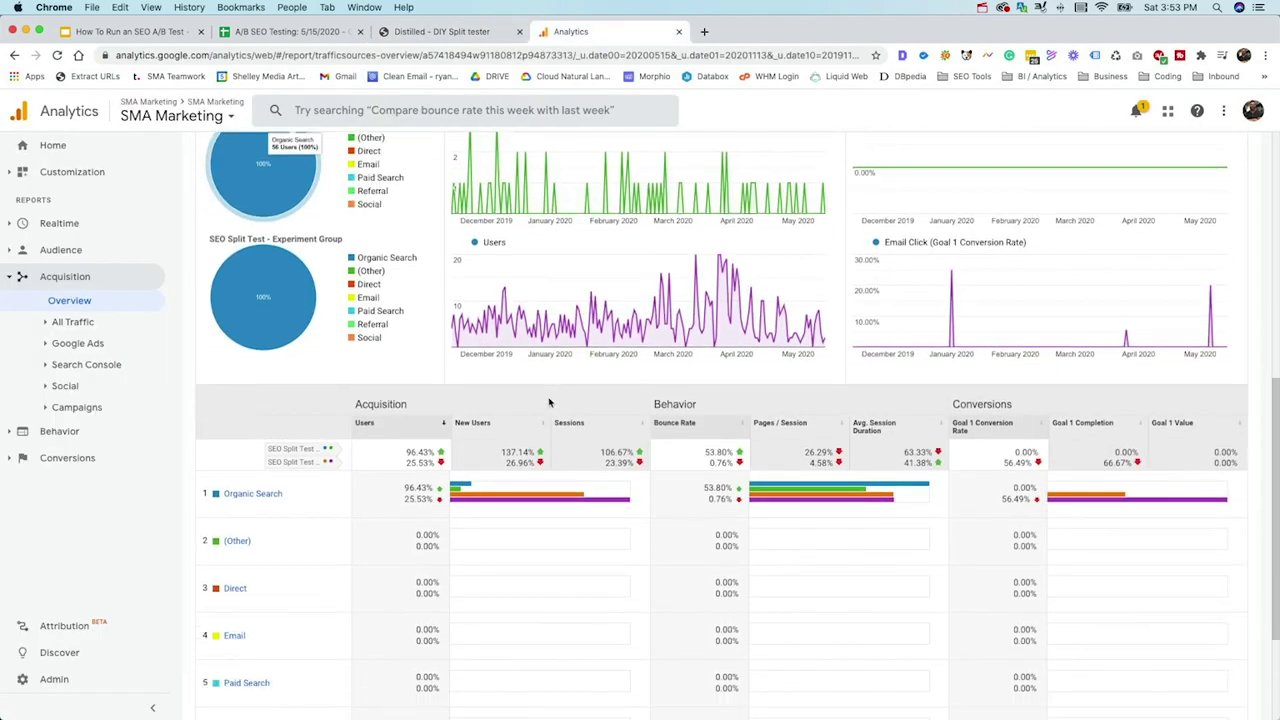
scroll(521, 412, up, 5)
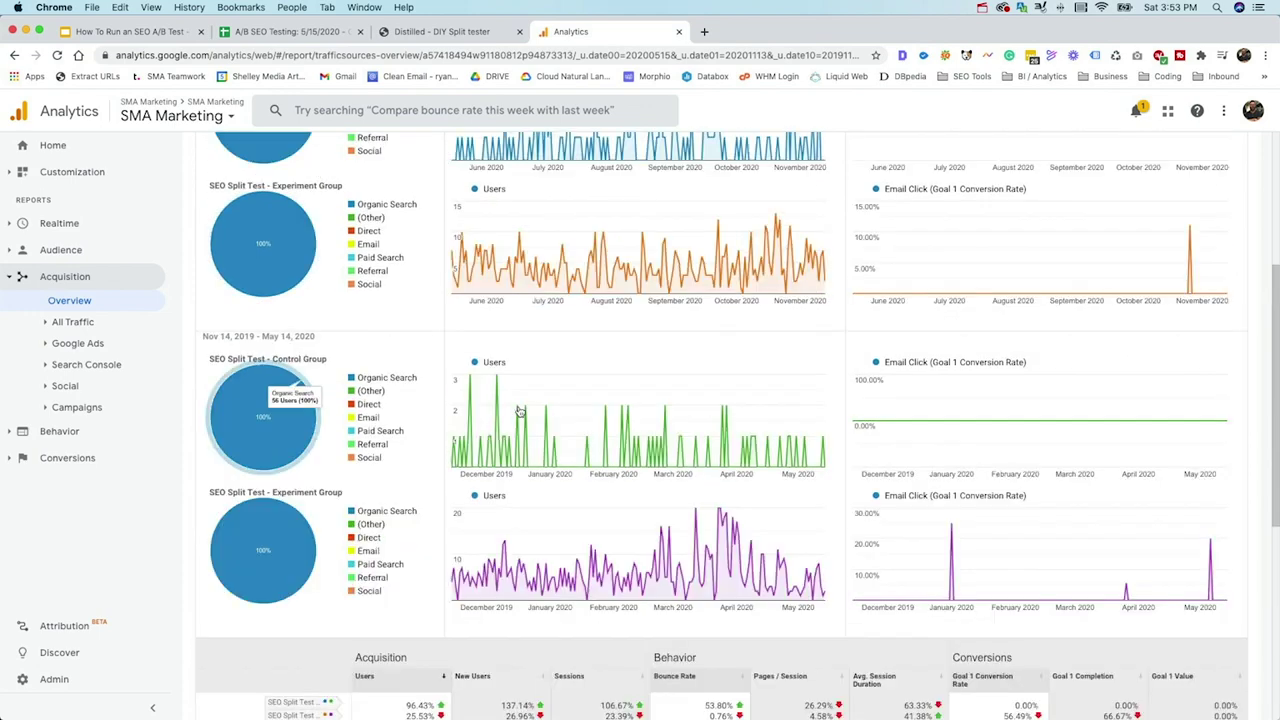
scroll(531, 385, up, 5)
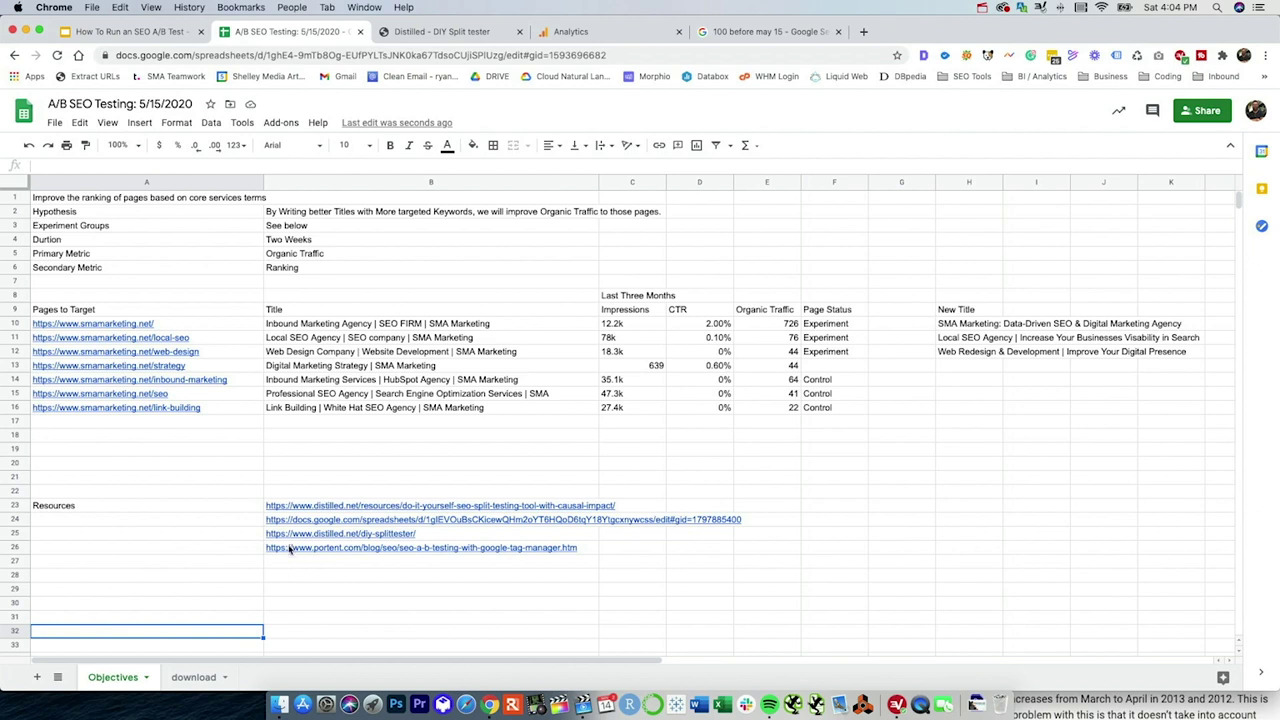
Start a new Google Analytics add-on report named SEO A/B TESTING for the SMA Marketing account and property.
click(283, 125)
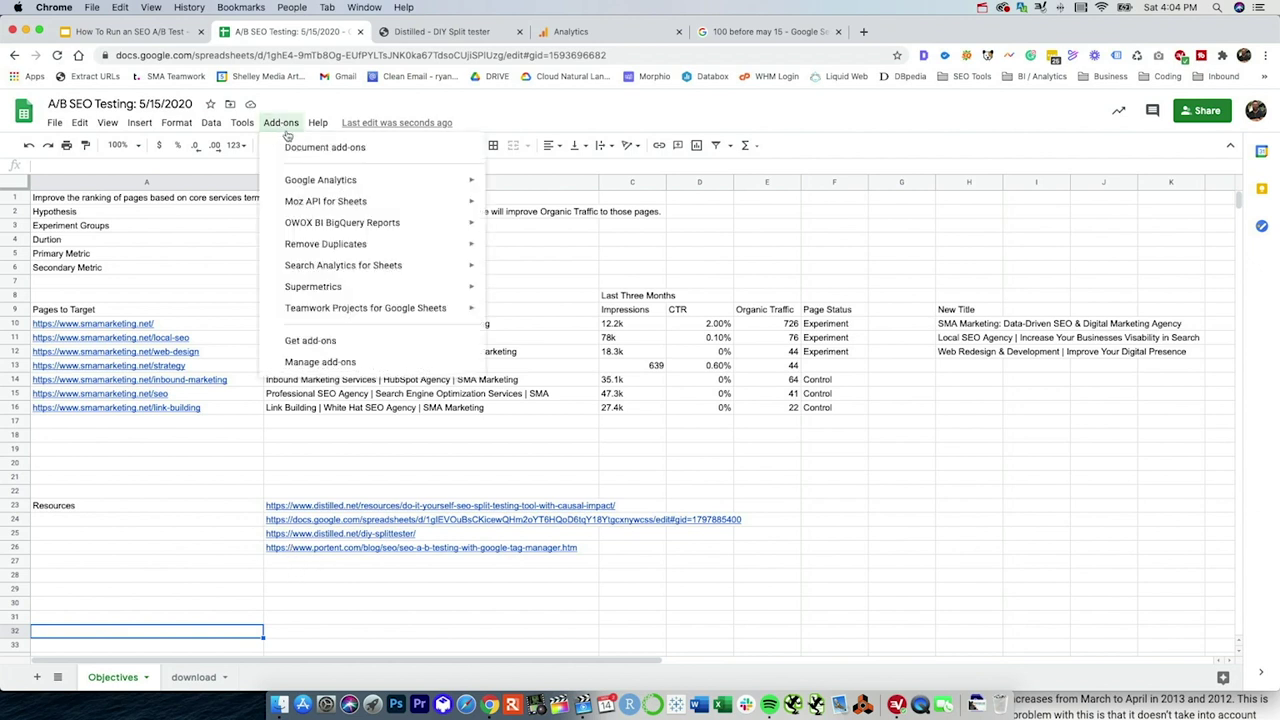
mouse_move(360, 183)
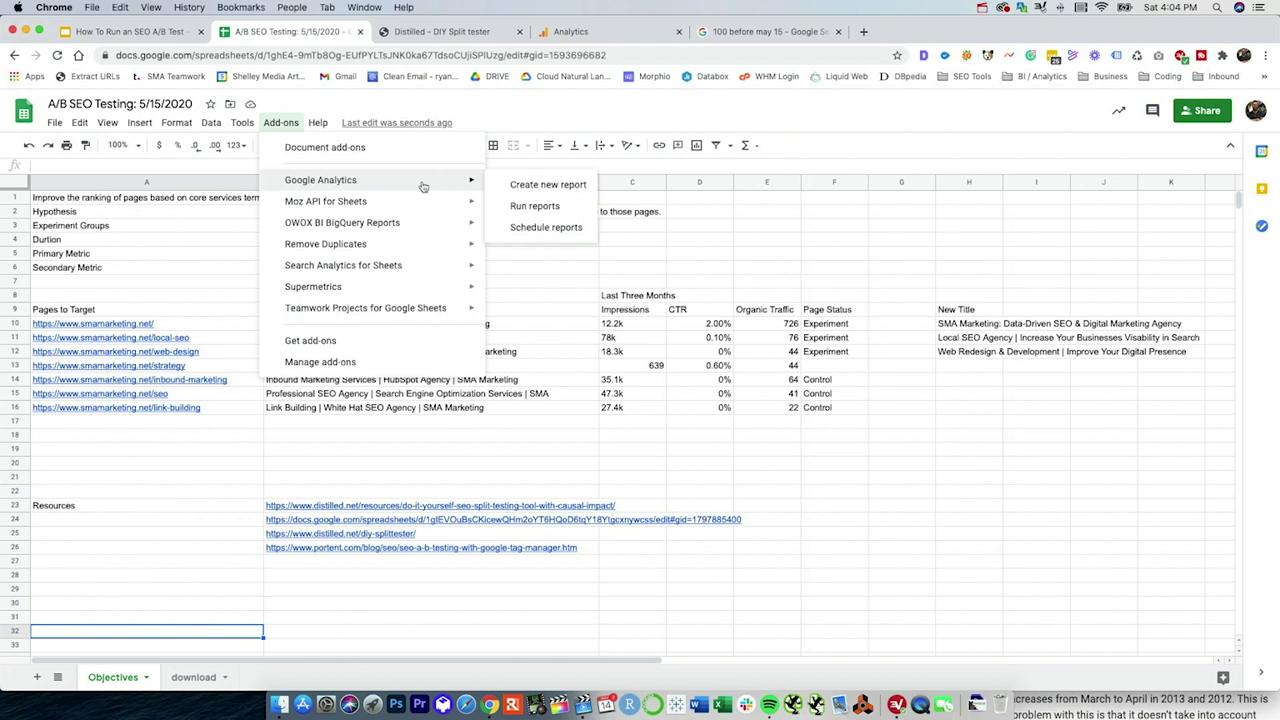
click(519, 192)
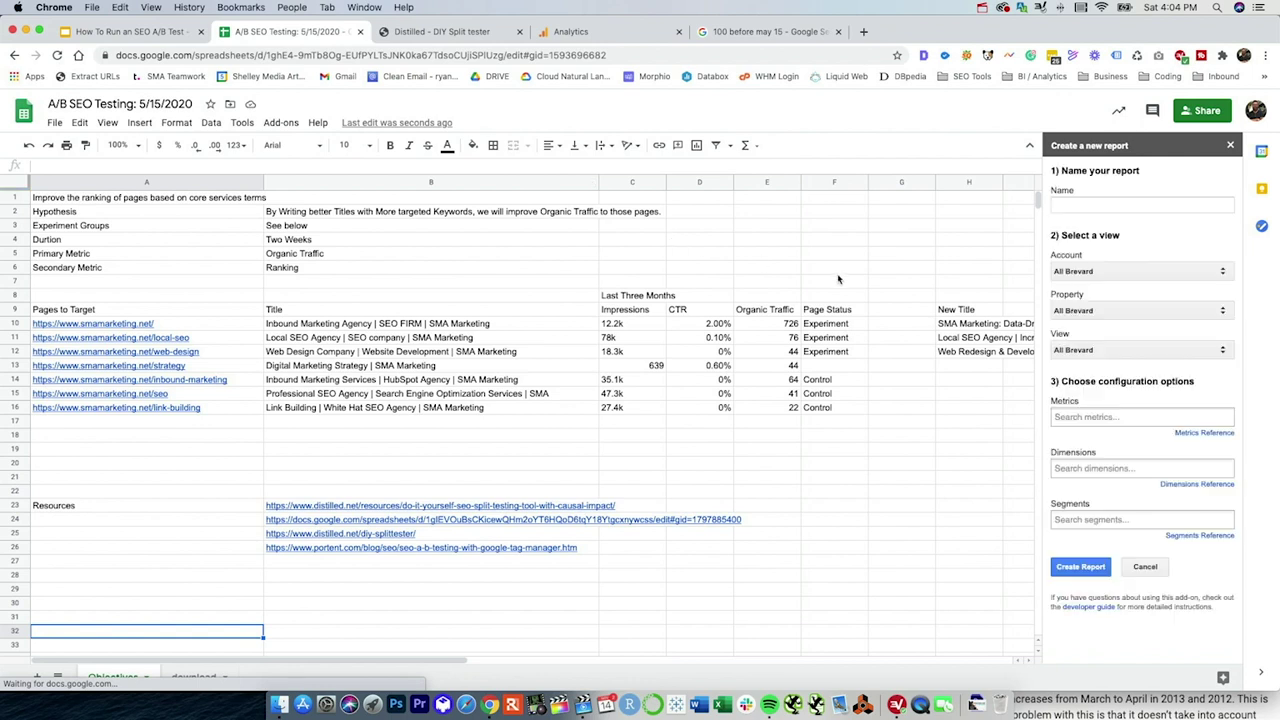
click(1069, 207)
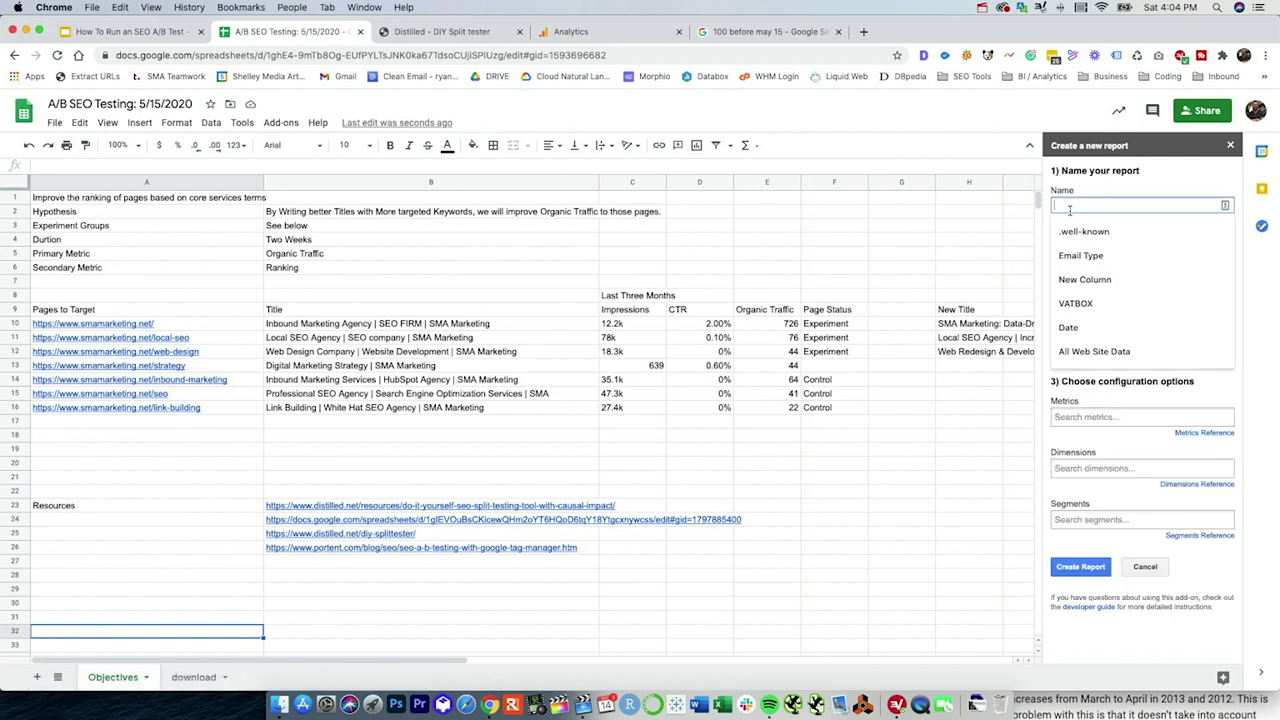
text(SEO A/B TESTING)
click(1084, 230)
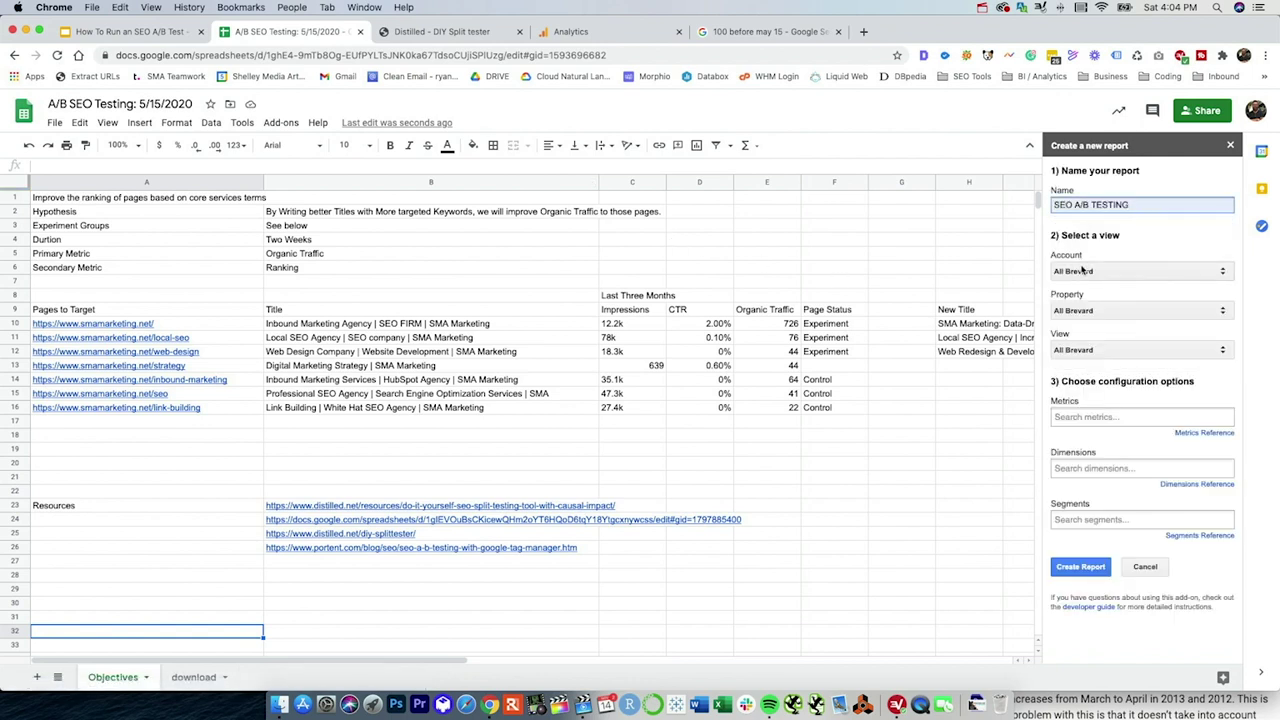
click(1083, 270)
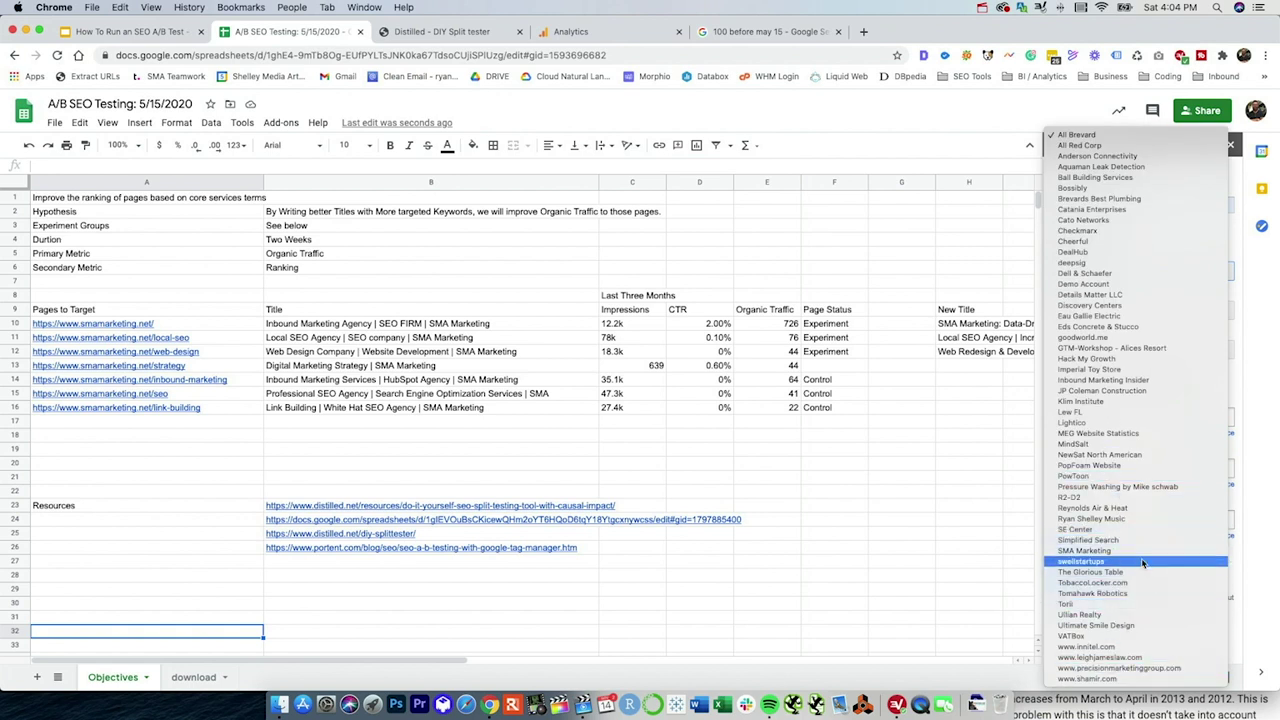
click(1130, 550)
click(1122, 310)
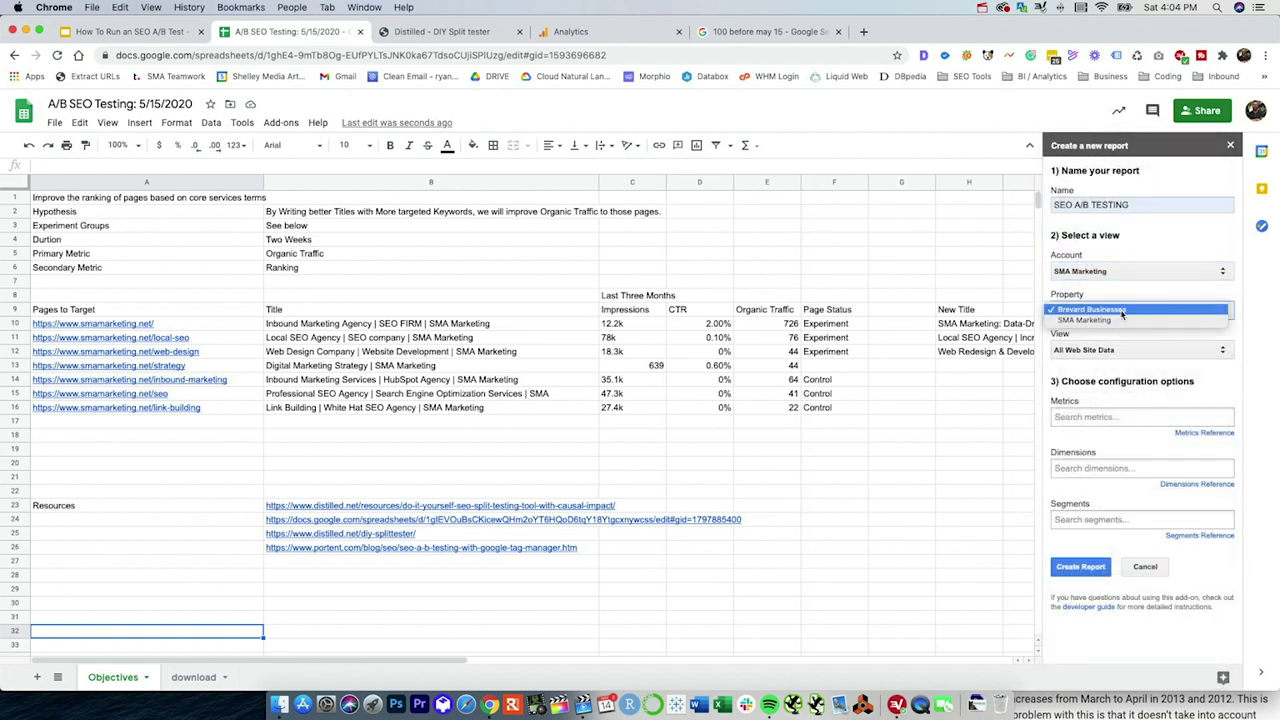
click(1120, 319)
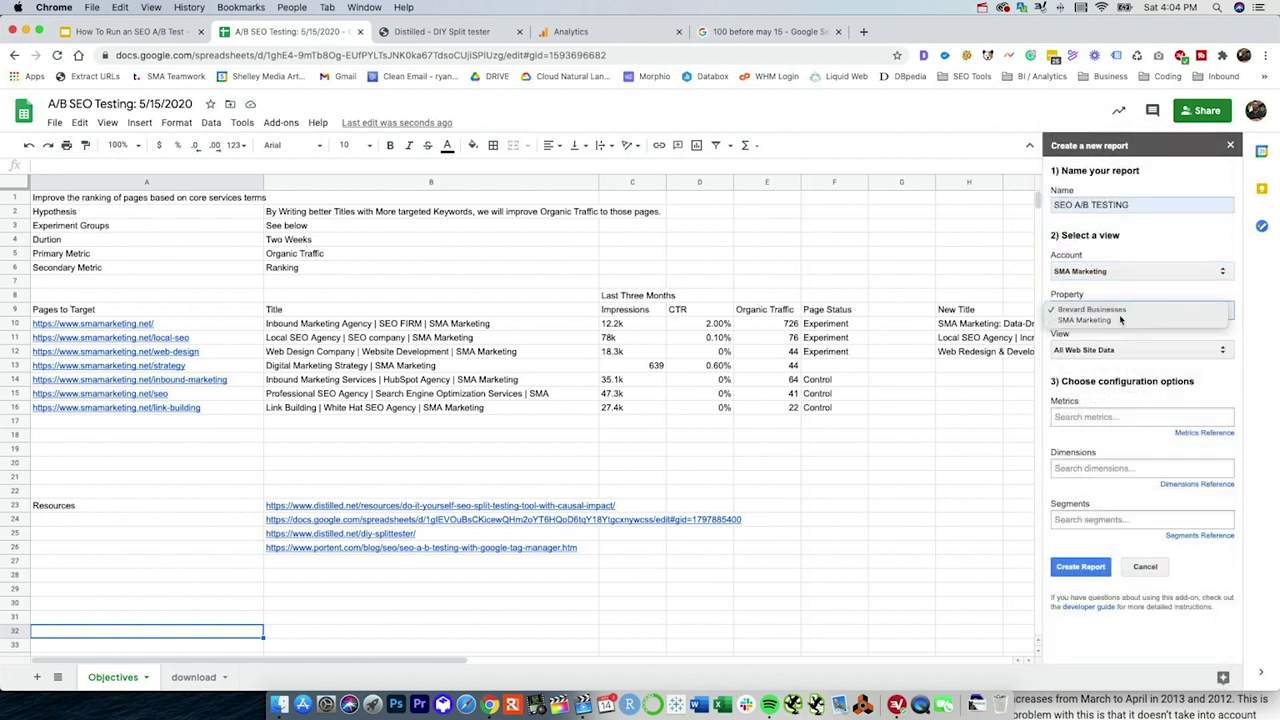
Add the Sessions metric and both SEO Split Test segments, then create the report.
click(1114, 418)
text(sess)
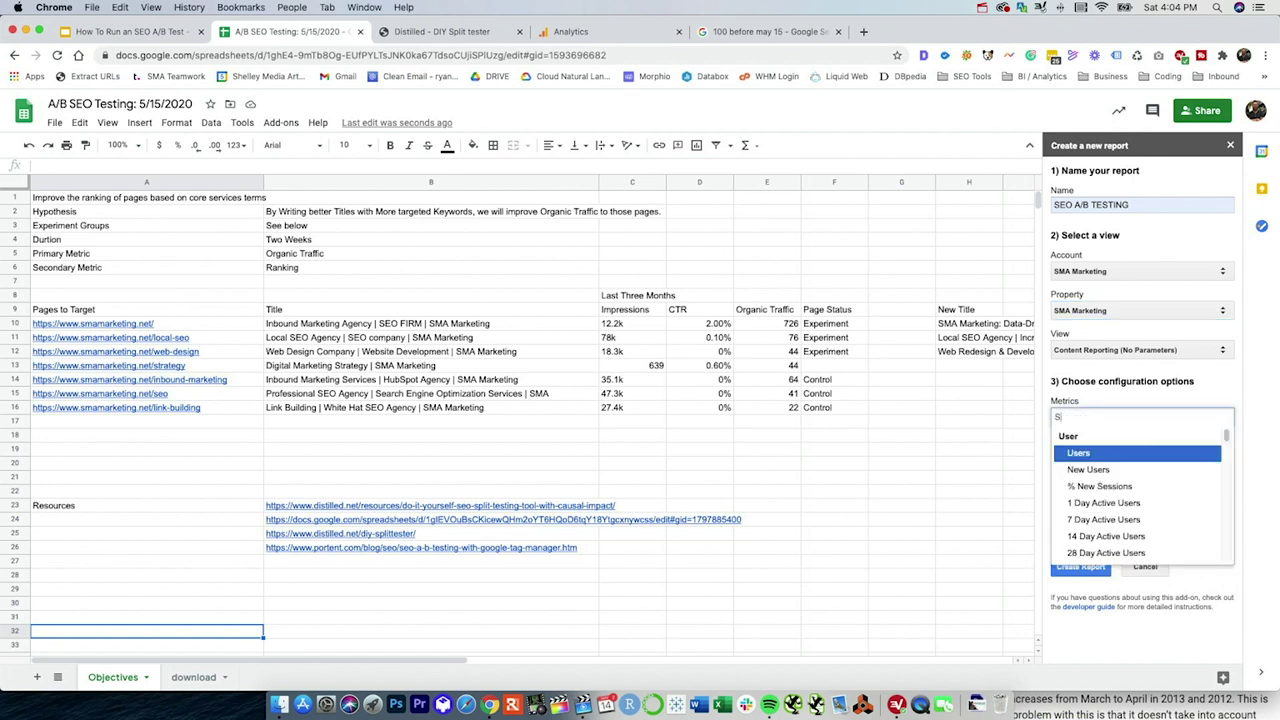
click(1105, 485)
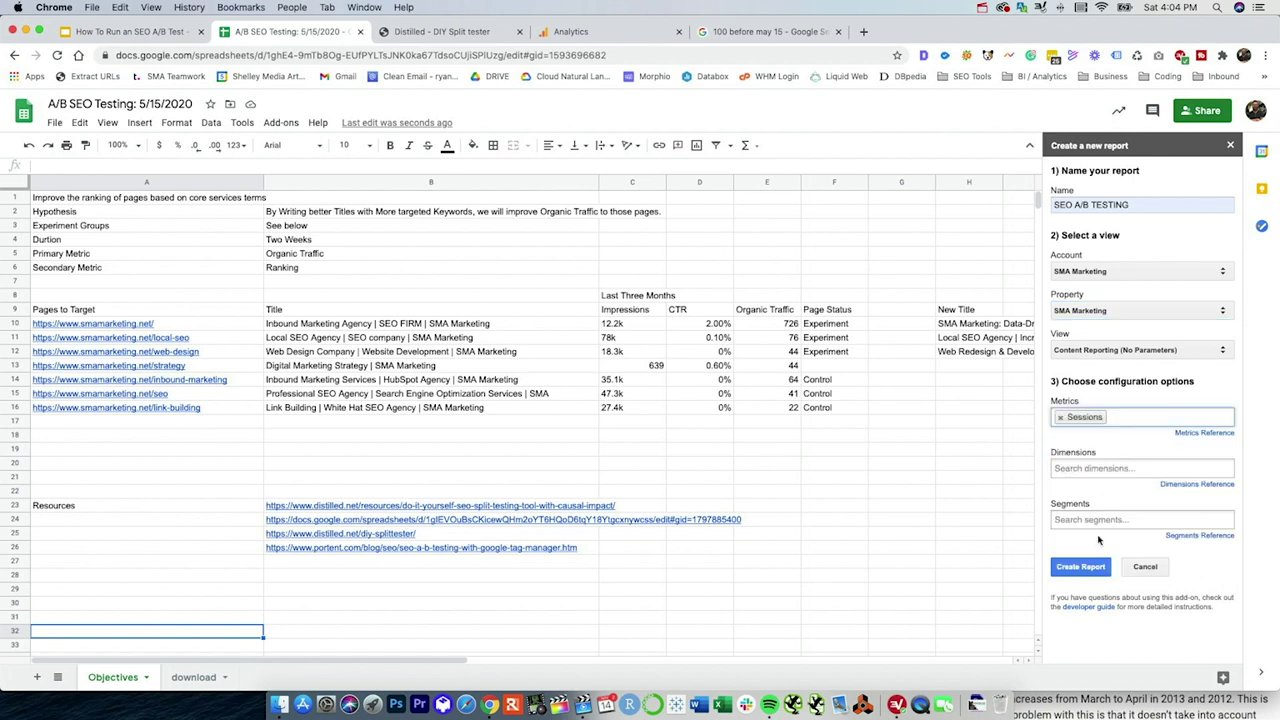
click(1098, 522)
text(SEO)
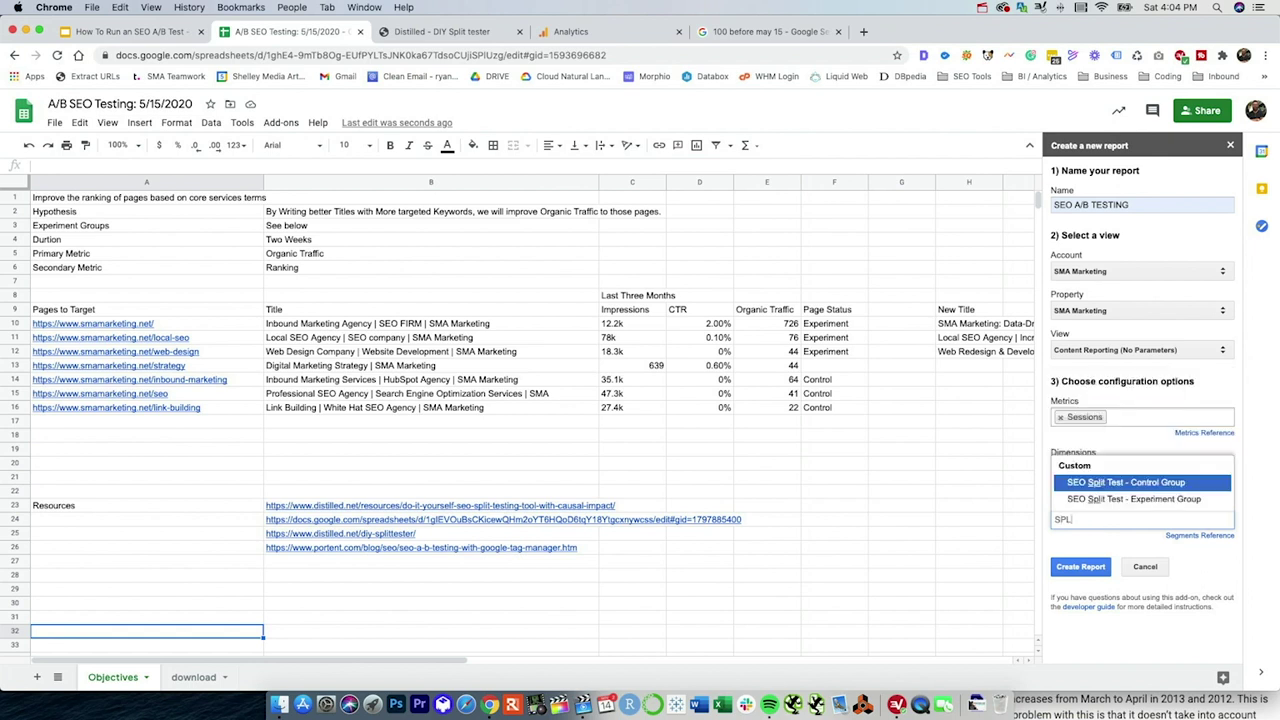
click(1150, 485)
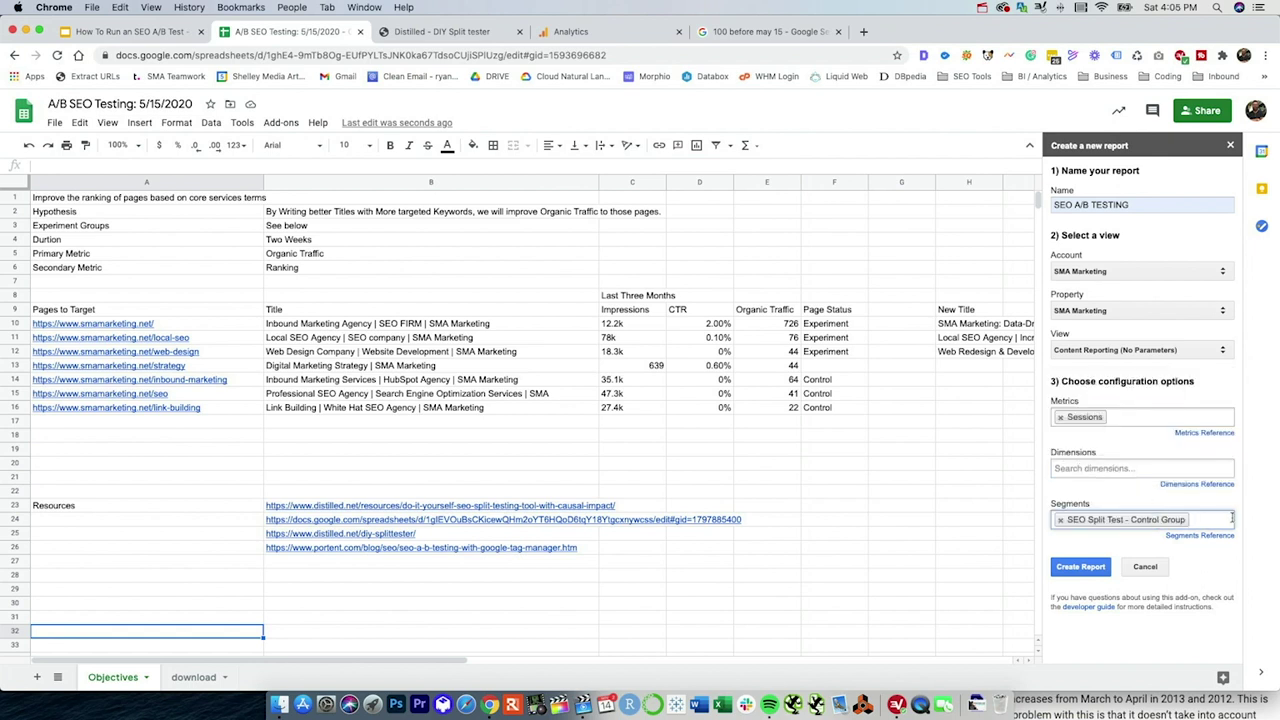
text(SO)
key(BackSpace)
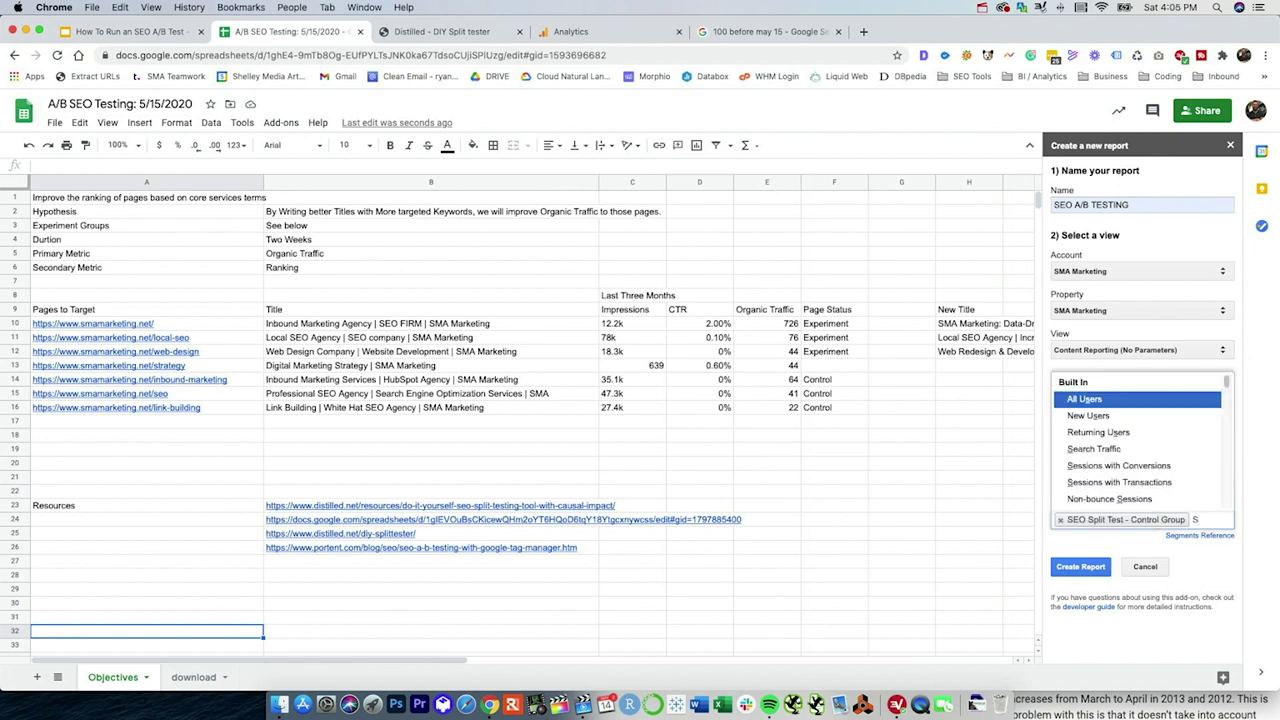
text(SPL)
click(1224, 506)
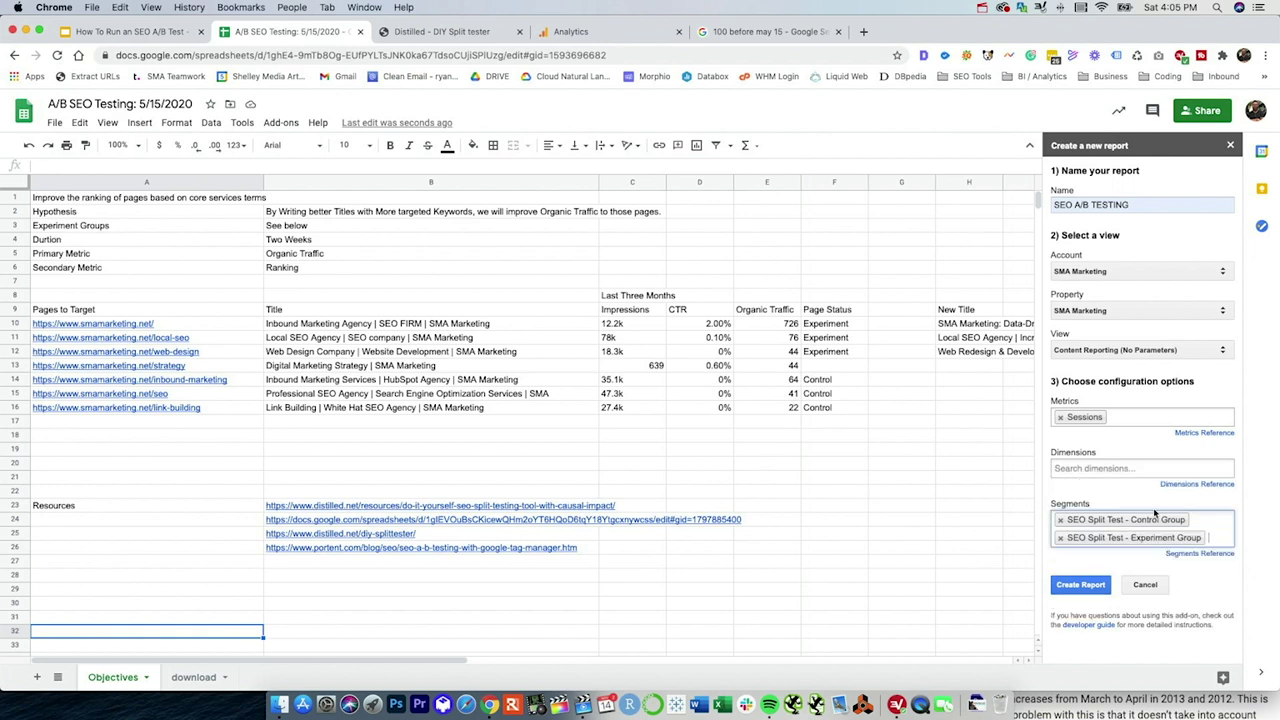
click(1088, 589)
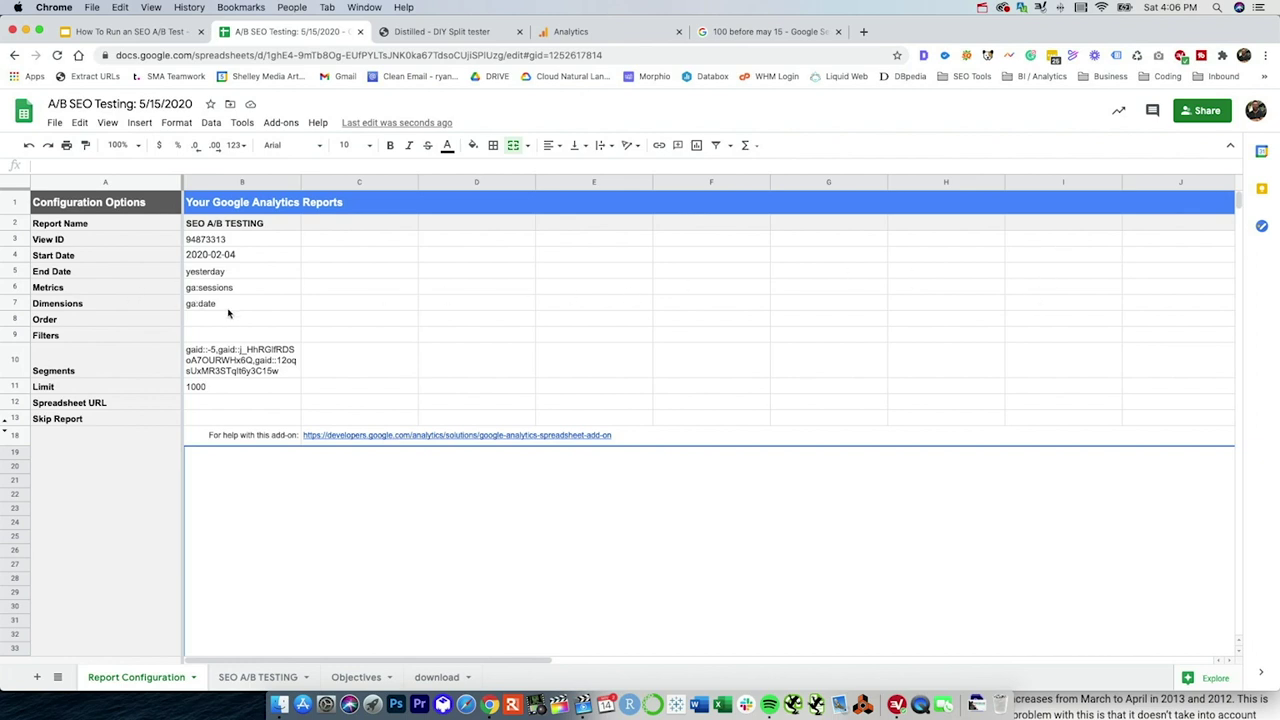
Clear the 1000-row limit in cell B11 and rerun the Google Analytics report.
click(215, 392)
key(Delete)
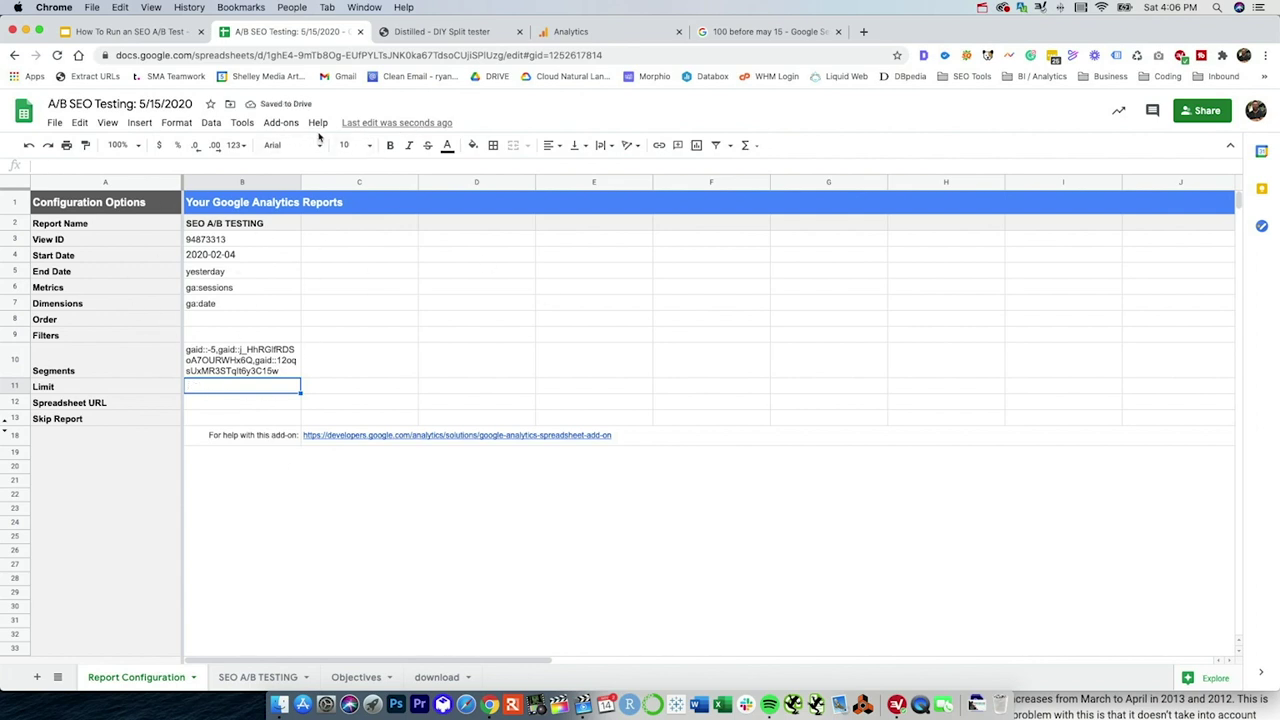
click(286, 125)
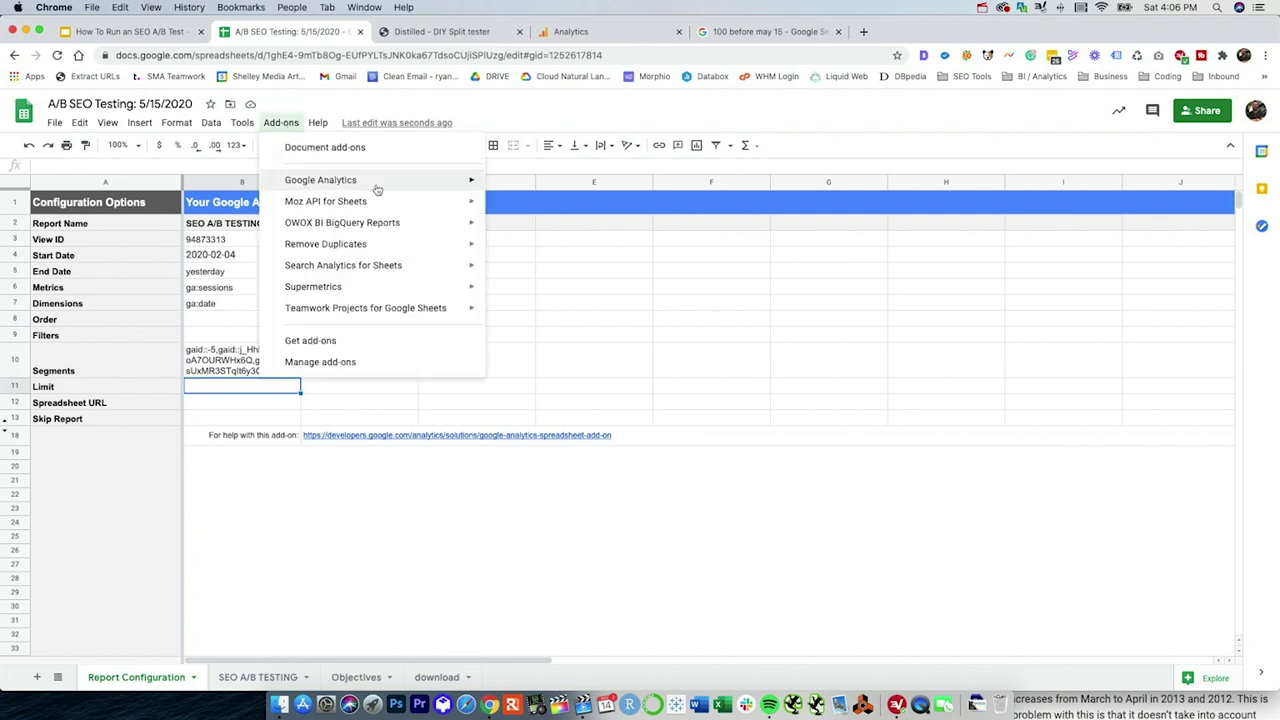
mouse_move(466, 181)
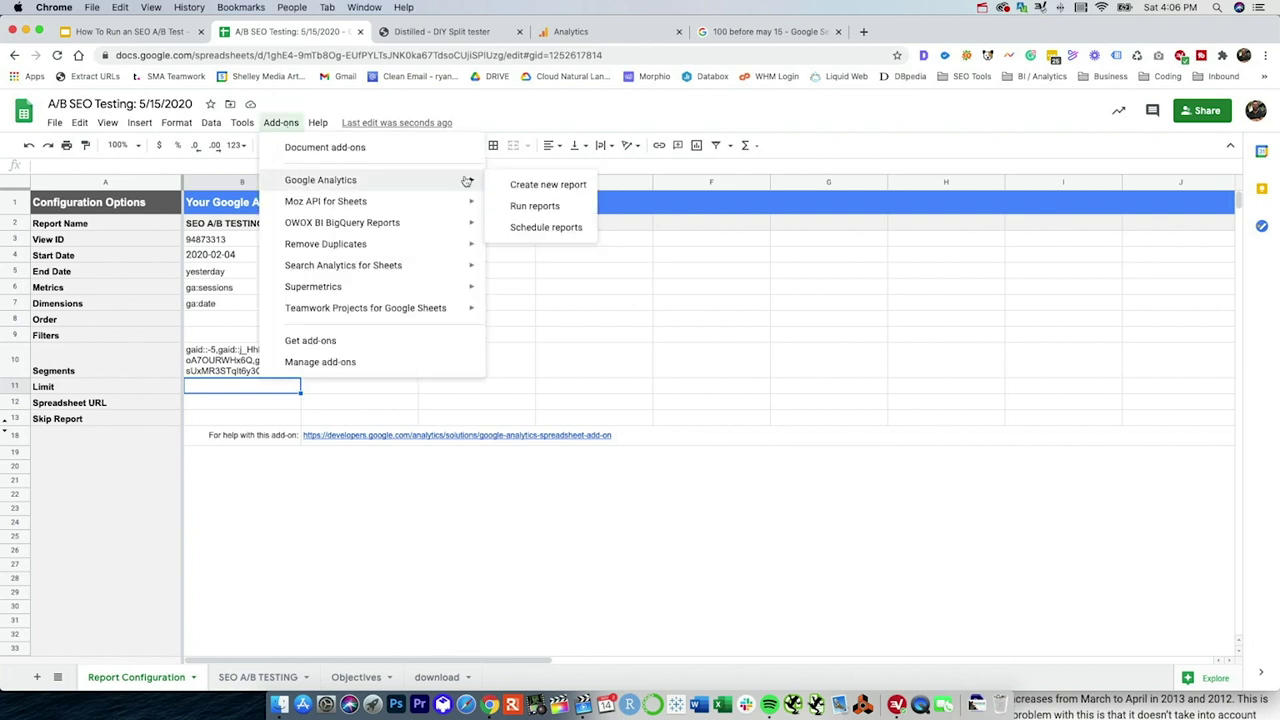
click(530, 206)
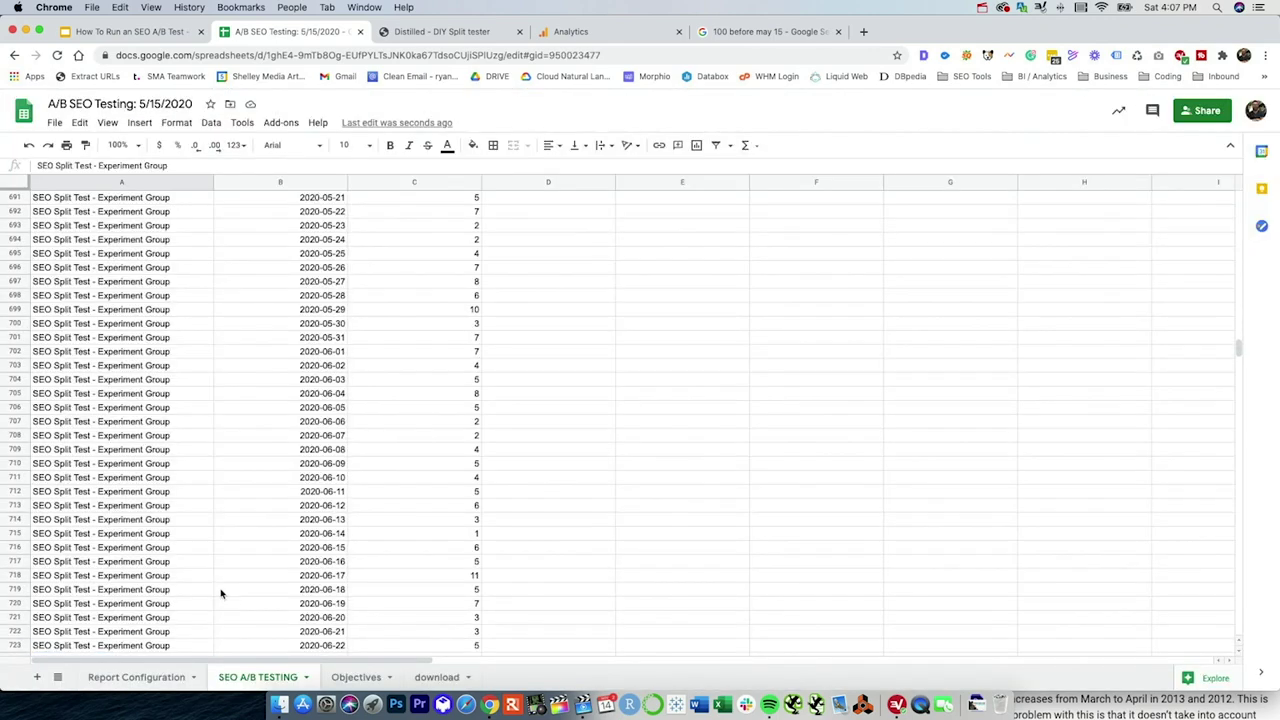
Select the Control Group session counts in column C from row 300 downward.
scroll(216, 469, up, 20)
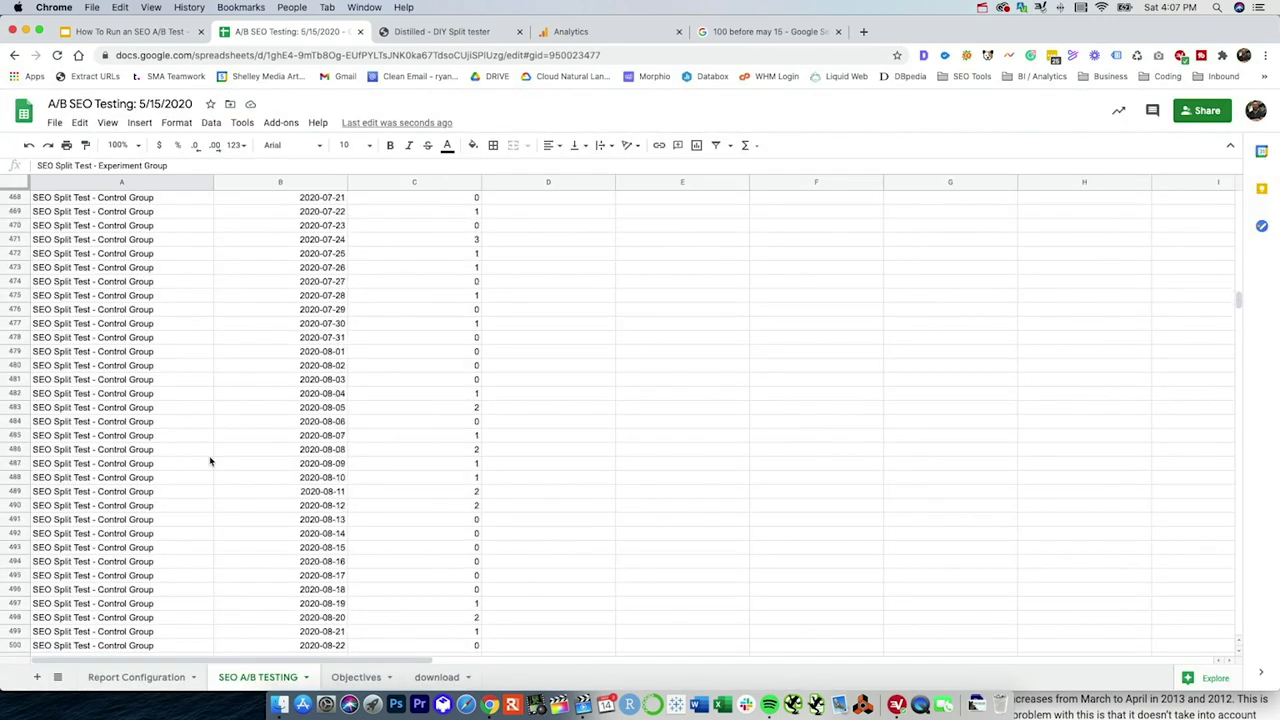
scroll(210, 461, up, 5)
scroll(209, 457, down, 10)
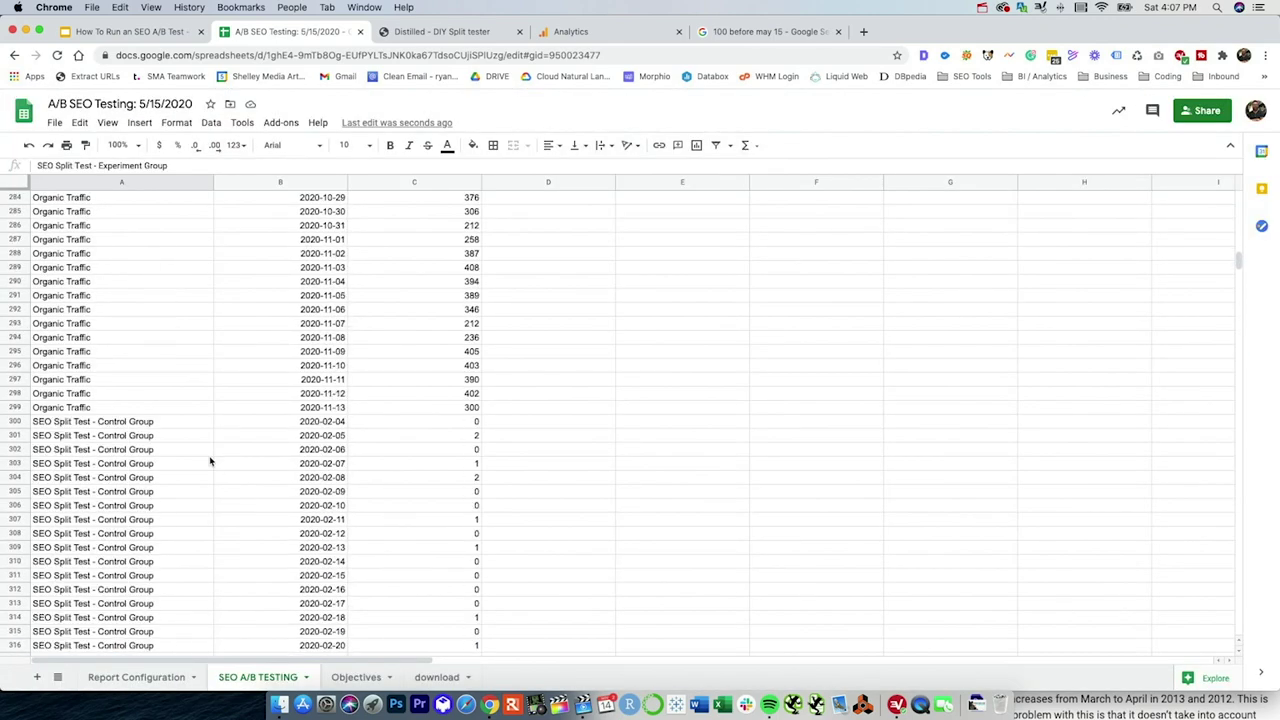
scroll(368, 321, down, 20)
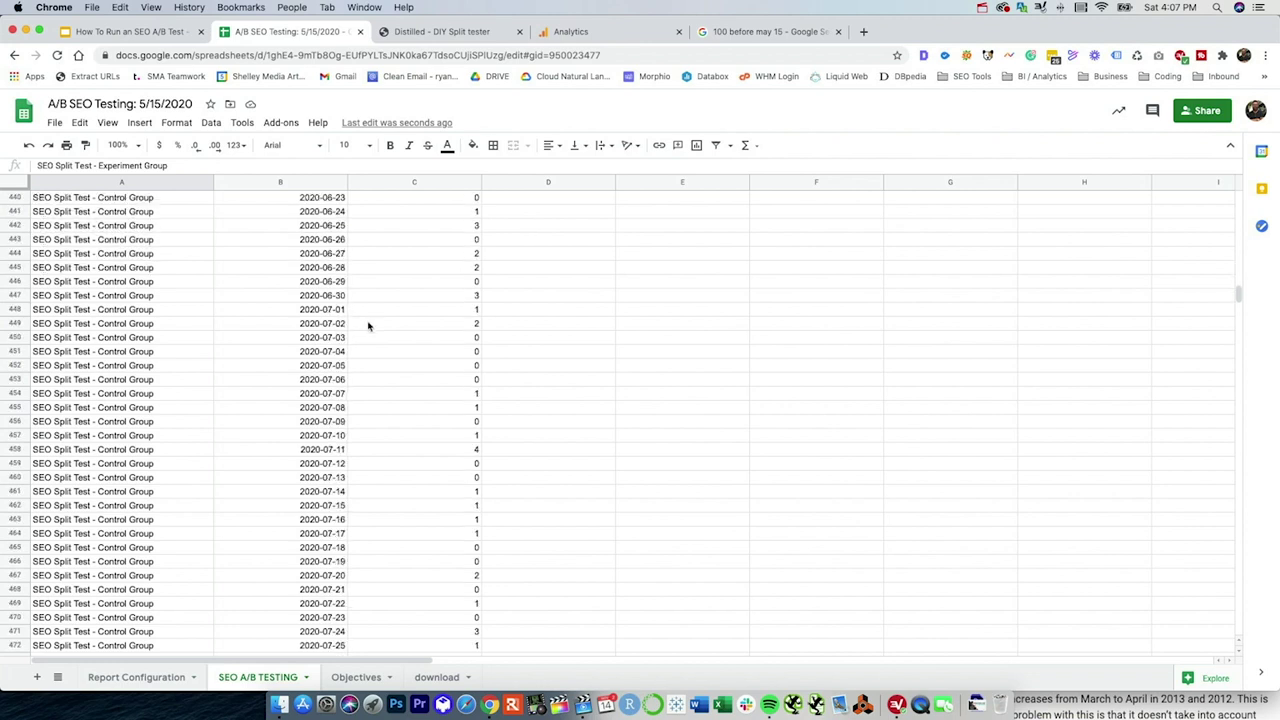
scroll(368, 327, down, 7)
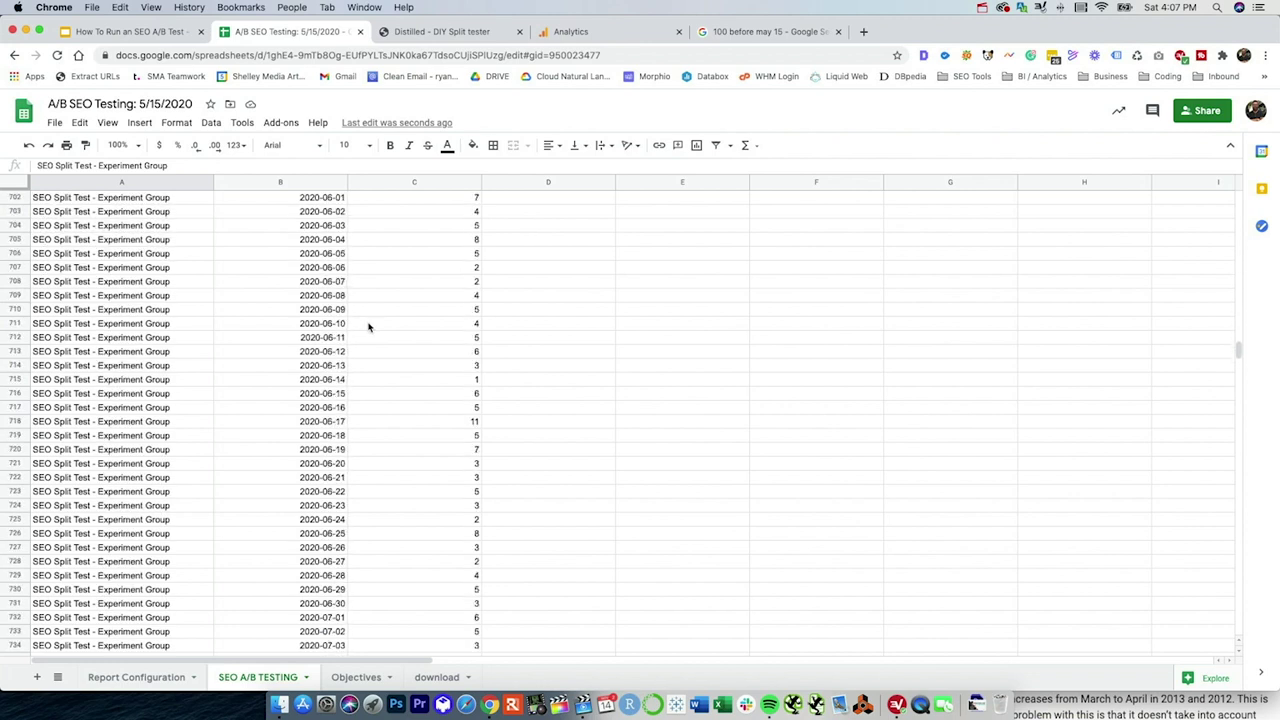
scroll(368, 327, up, 20)
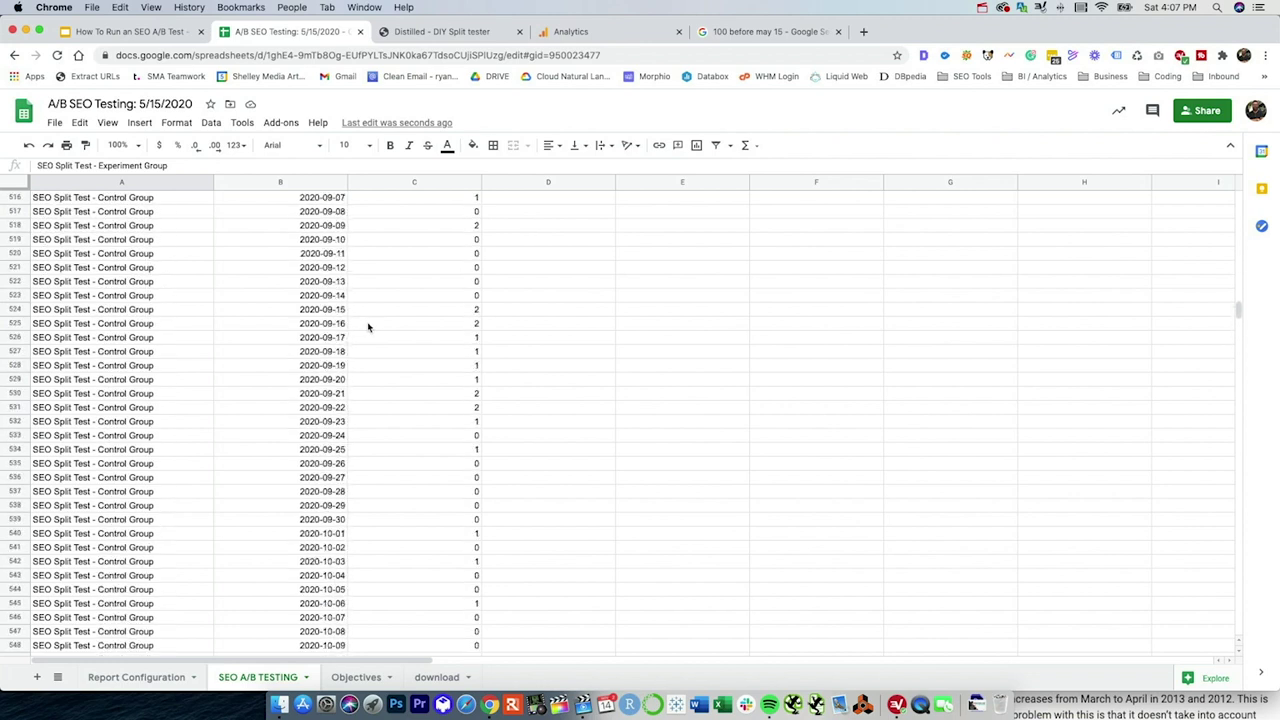
scroll(368, 327, up, 20)
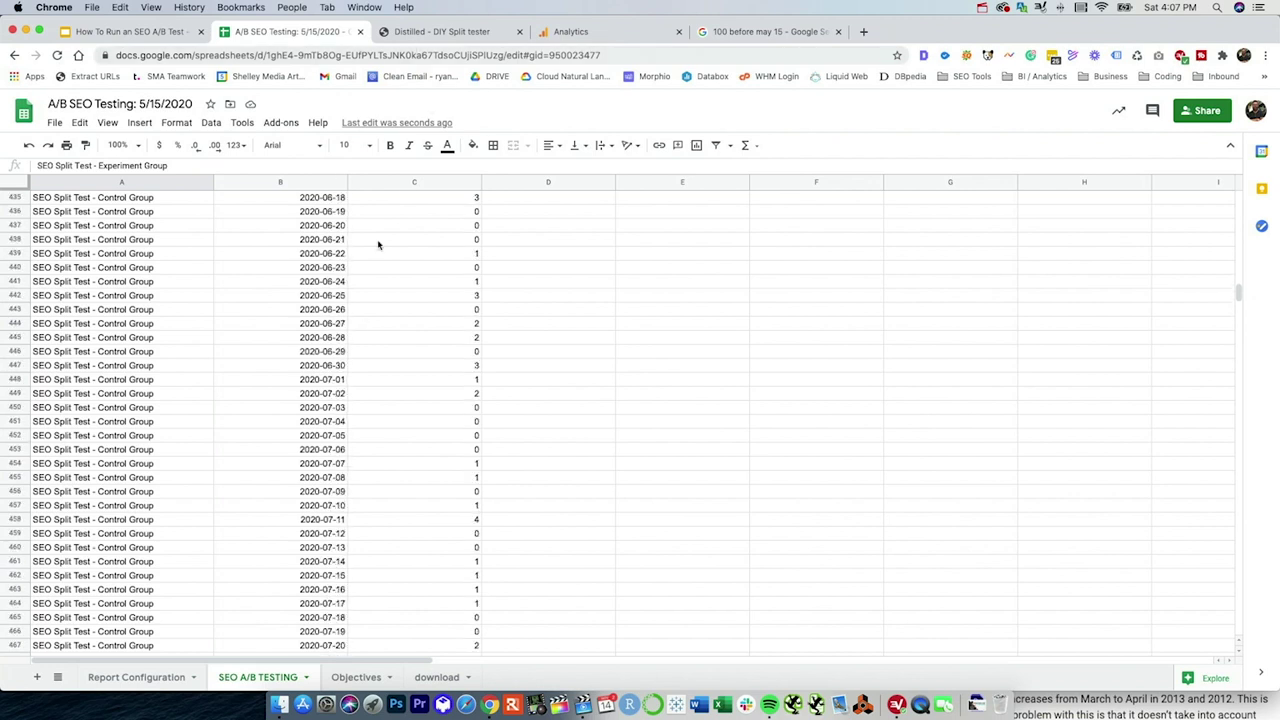
scroll(378, 245, up, 20)
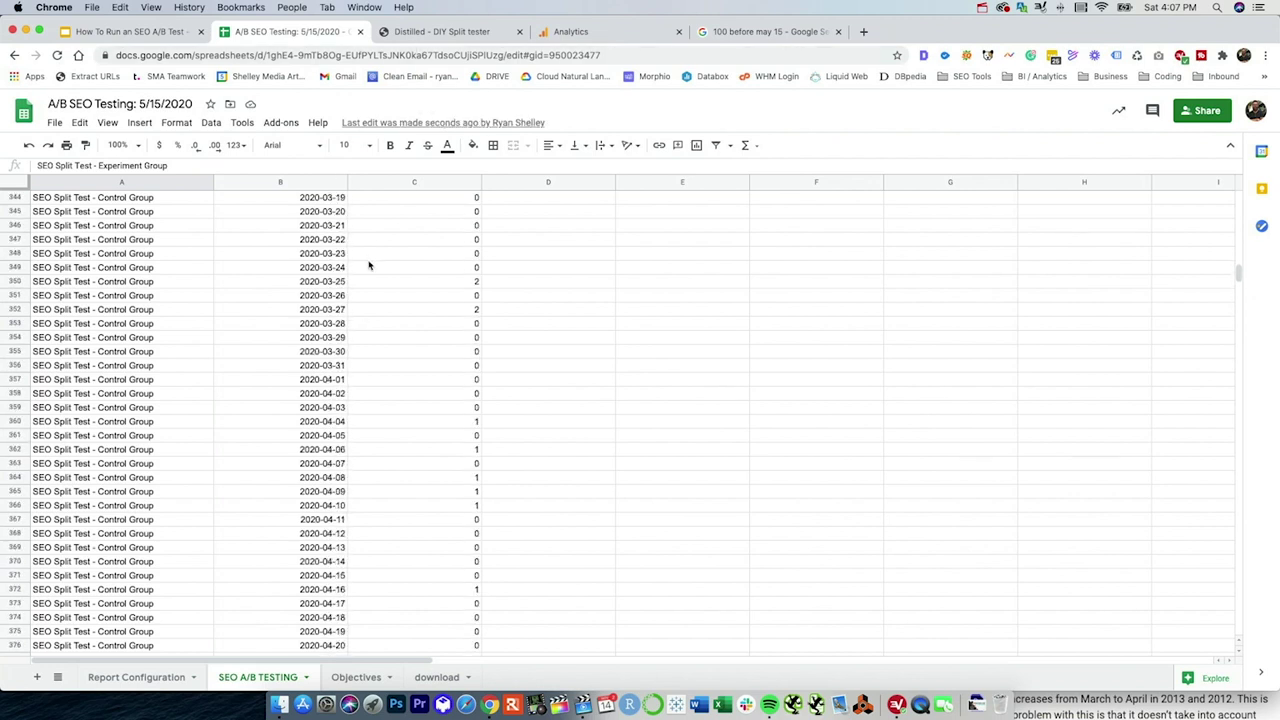
scroll(368, 265, up, 16)
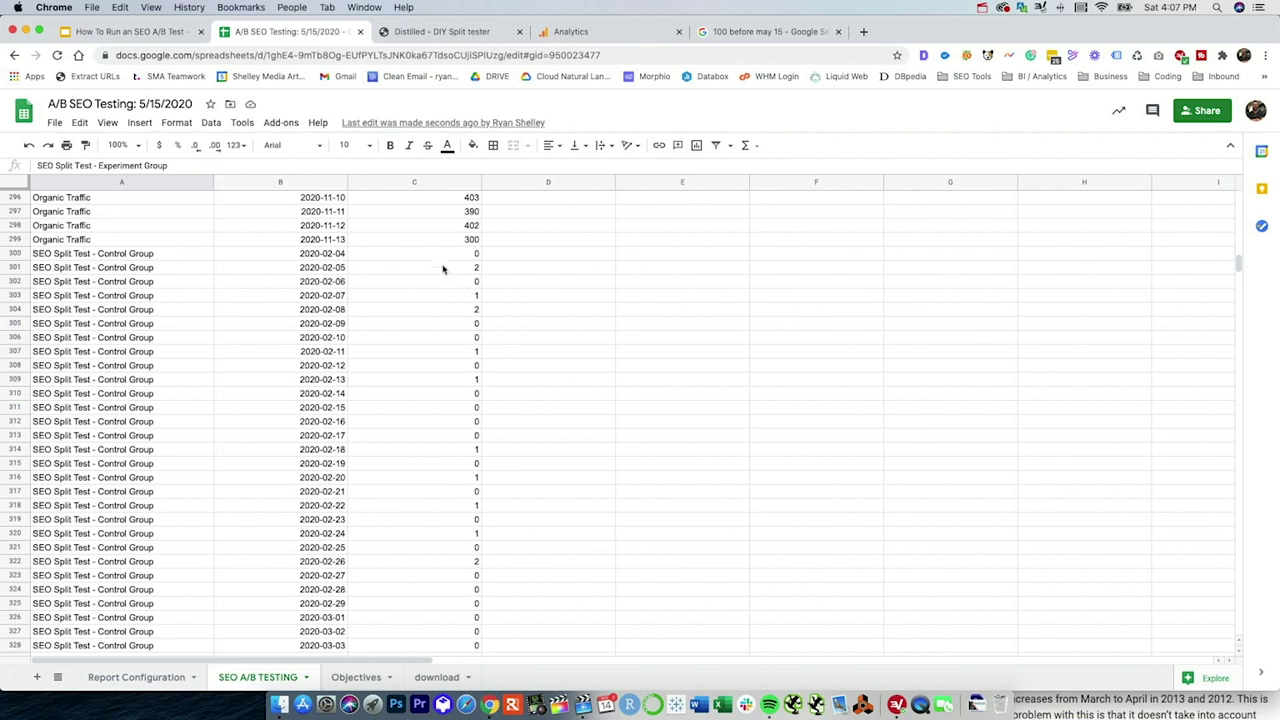
drag(445, 255, 428, 677)
Paste the copied Control Group session counts into the split tester's Control Data box.
key(super+c)
key(ctrl+Tab)
click(565, 209)
key(super+v)
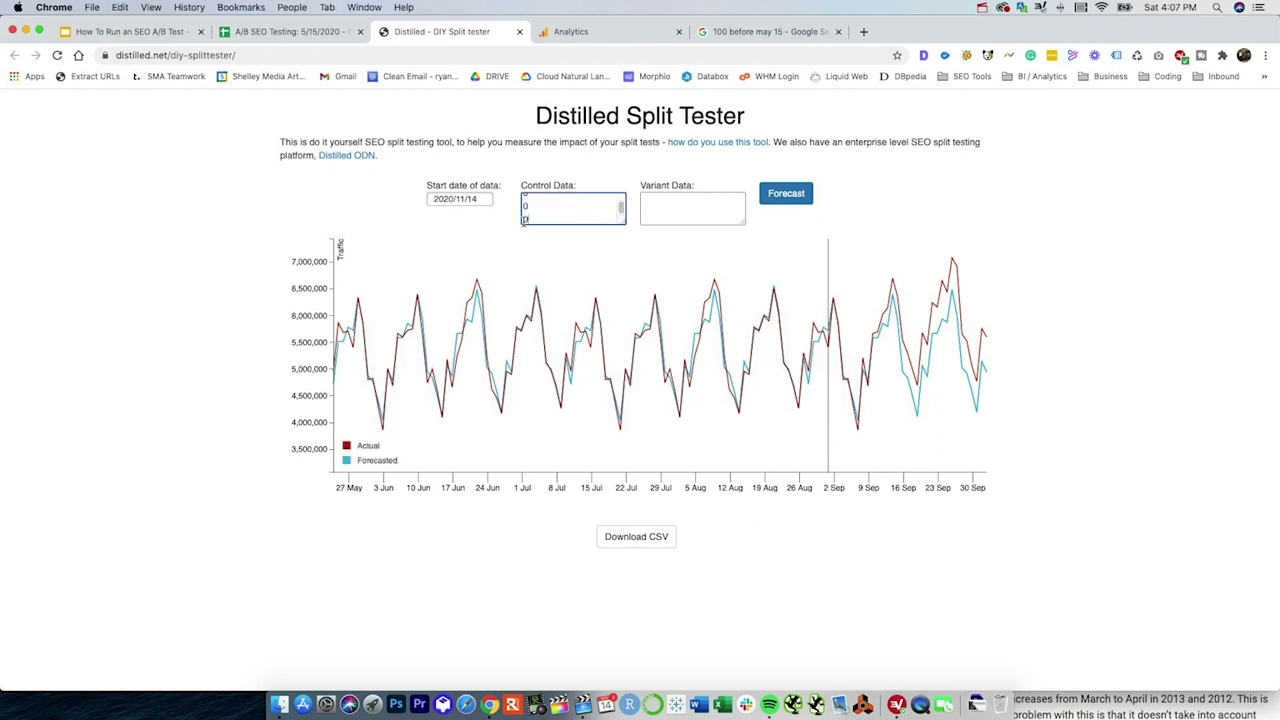
Set the start date of data to 4 February 2020 (2020/02/04).
click(462, 199)
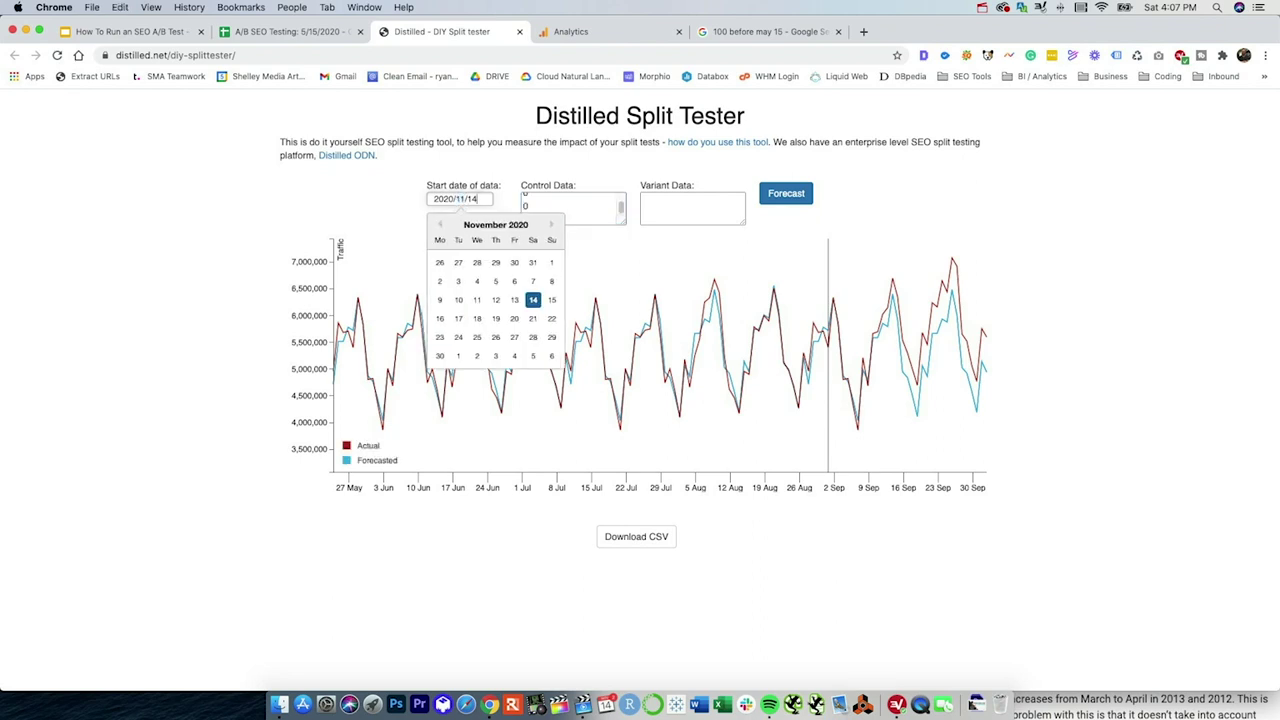
click(439, 225)
click(439, 225)
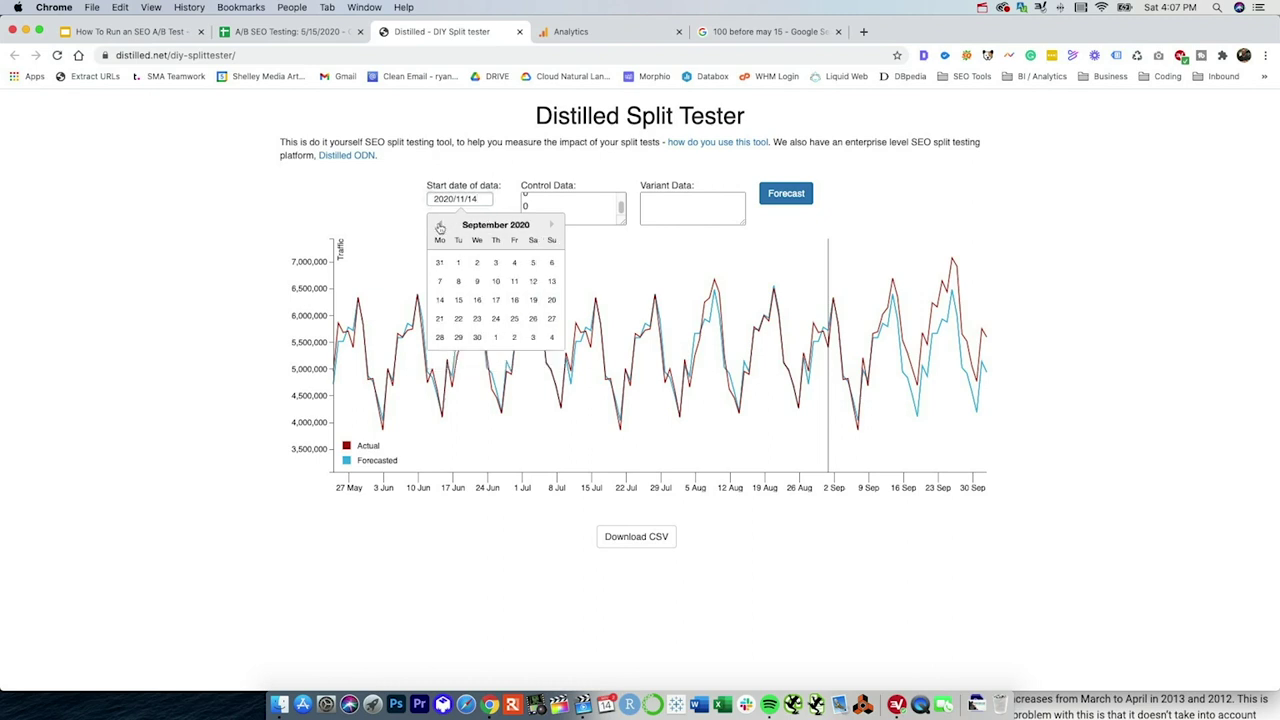
click(439, 225)
click(439, 225)
click(439, 225)
click(439, 225)
click(439, 225)
click(439, 225)
click(439, 225)
click(457, 281)
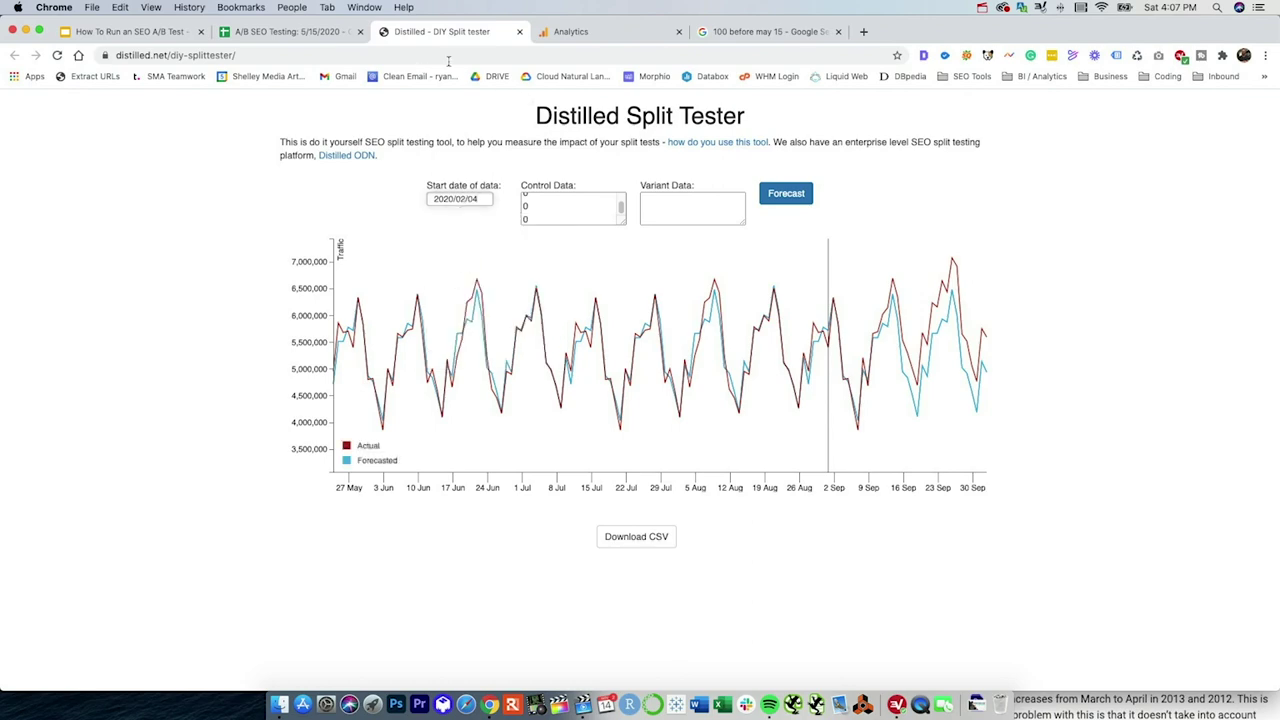
Paste the Experiment Group sessions into Variant Data, run the forecast, and open the how-to guide.
click(297, 33)
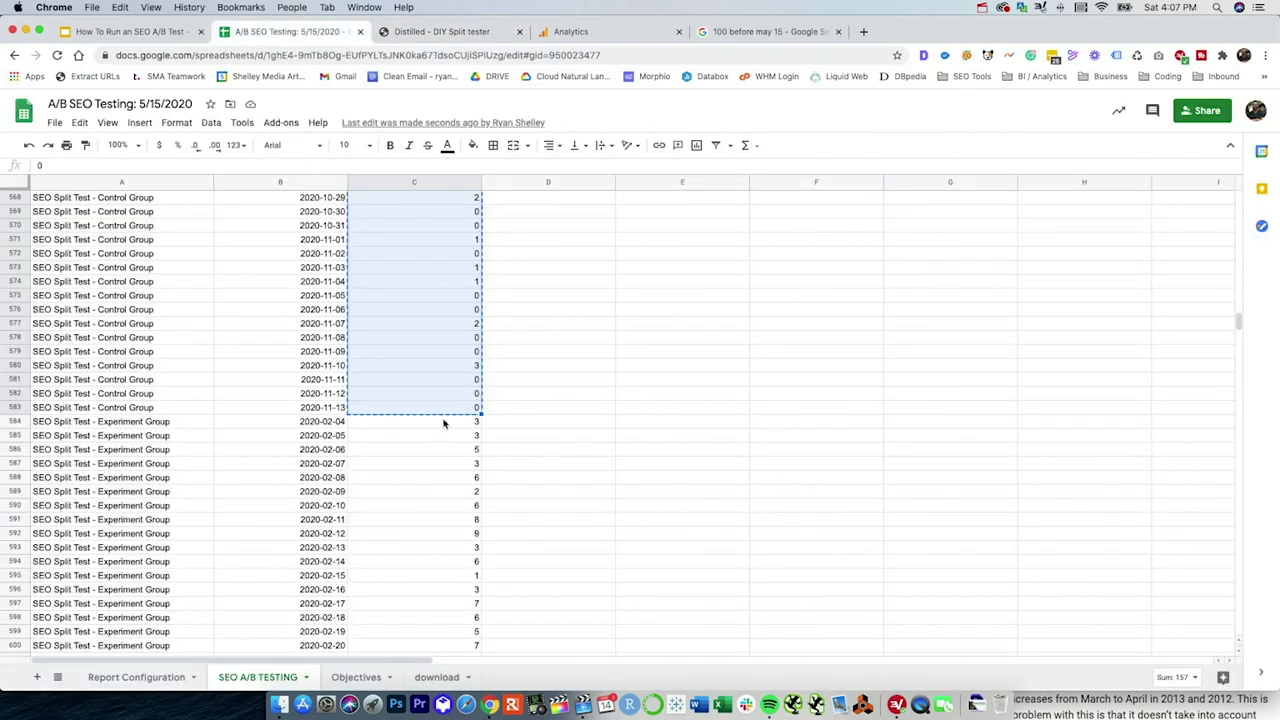
click(440, 31)
click(668, 203)
key(cmd+v)
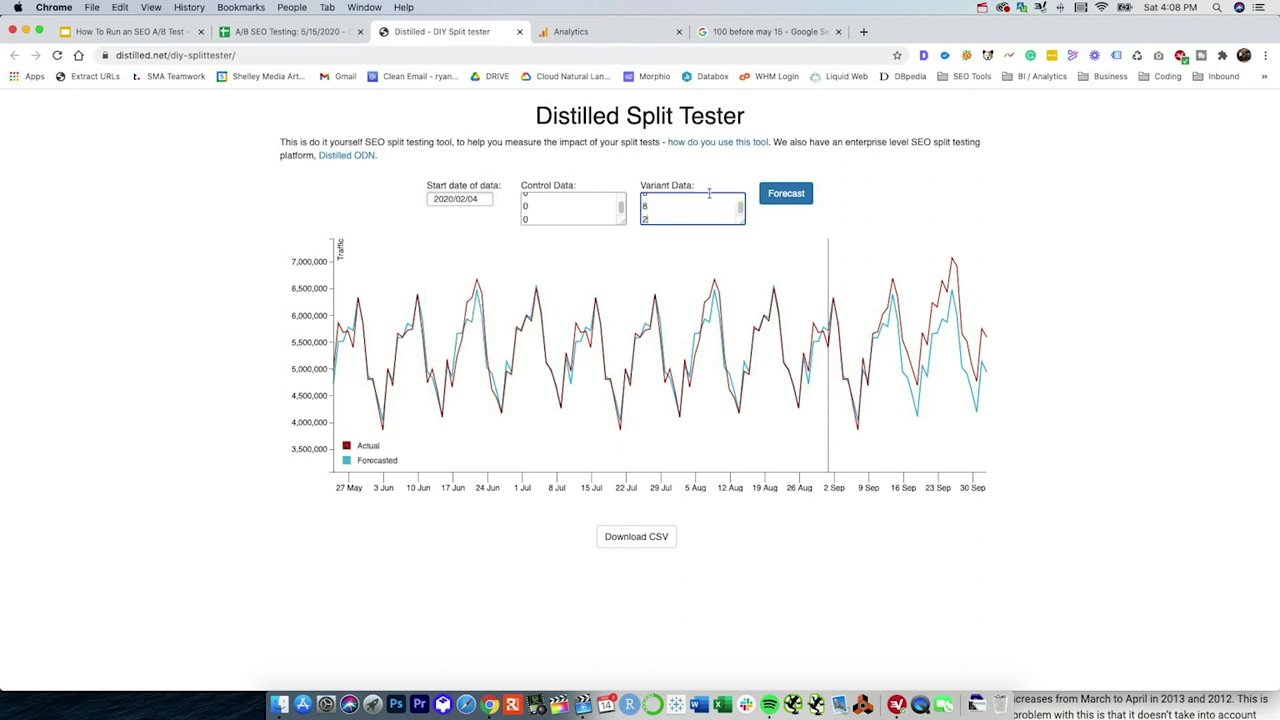
click(786, 194)
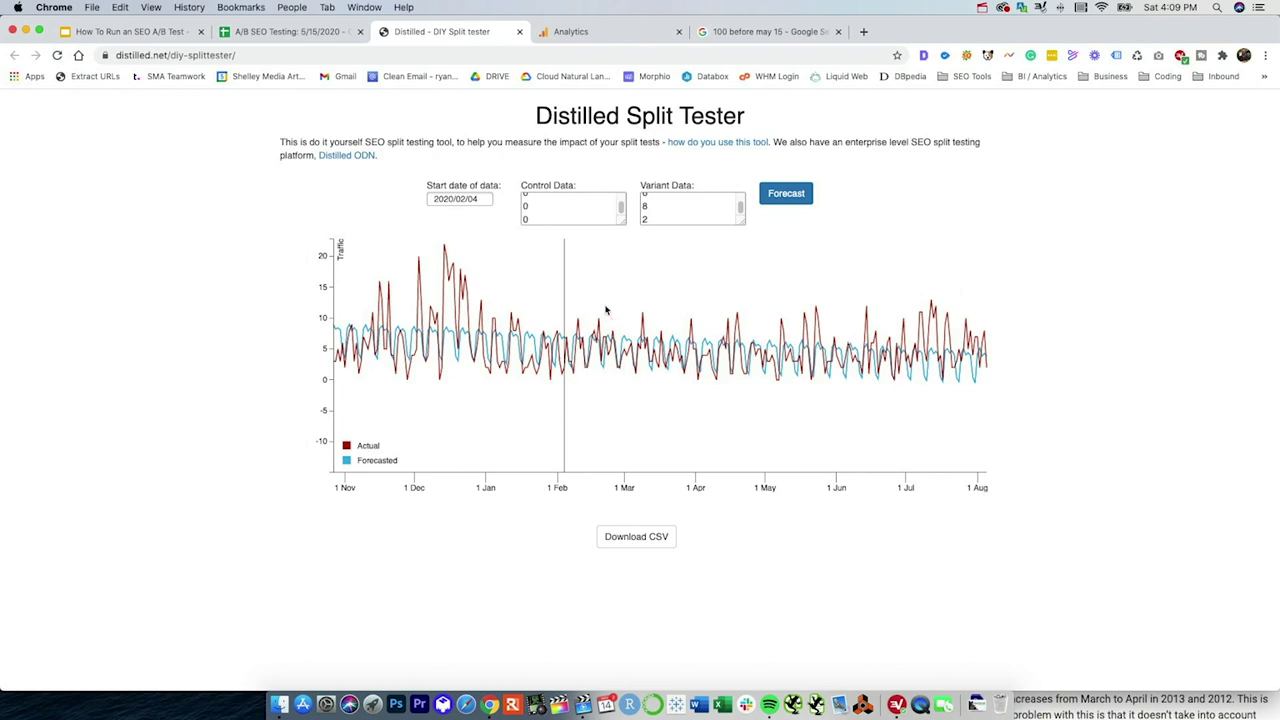
super+click(688, 148)
Scroll the SearchPilot article to 'How do you use it?' and follow the 'one' example data link.
click(565, 33)
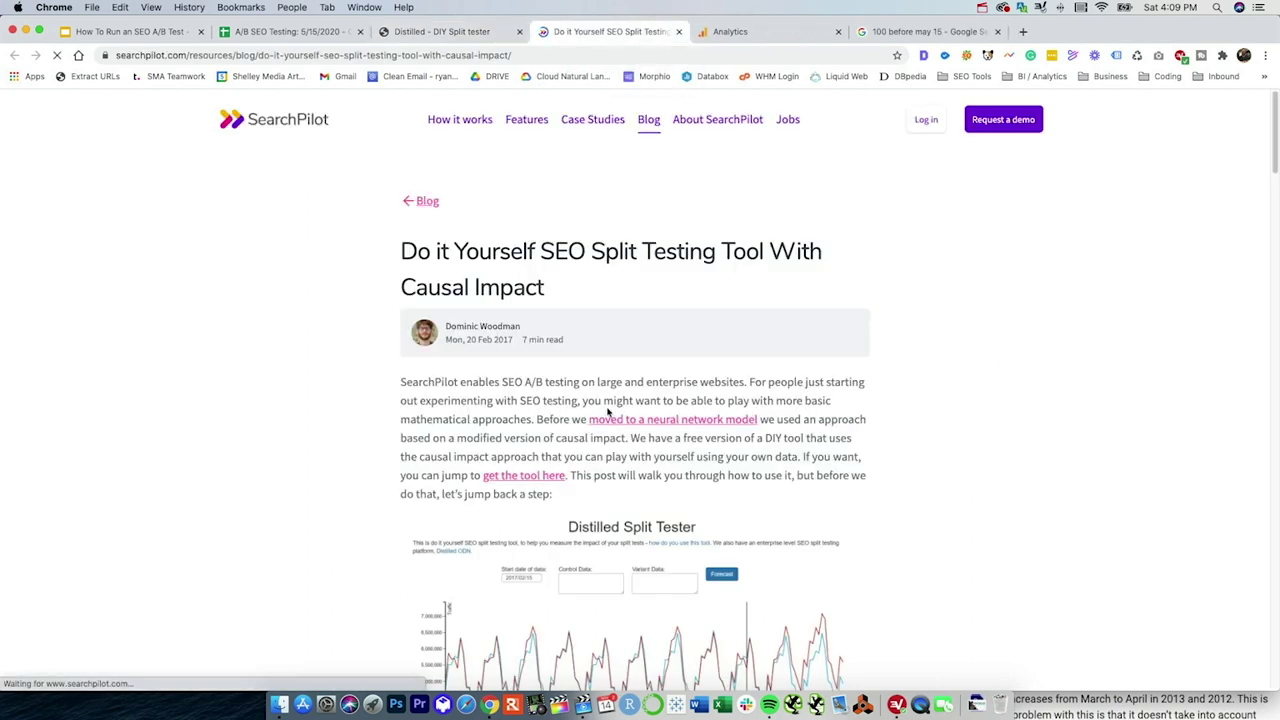
scroll(656, 331, down, 1)
scroll(656, 331, down, 1)
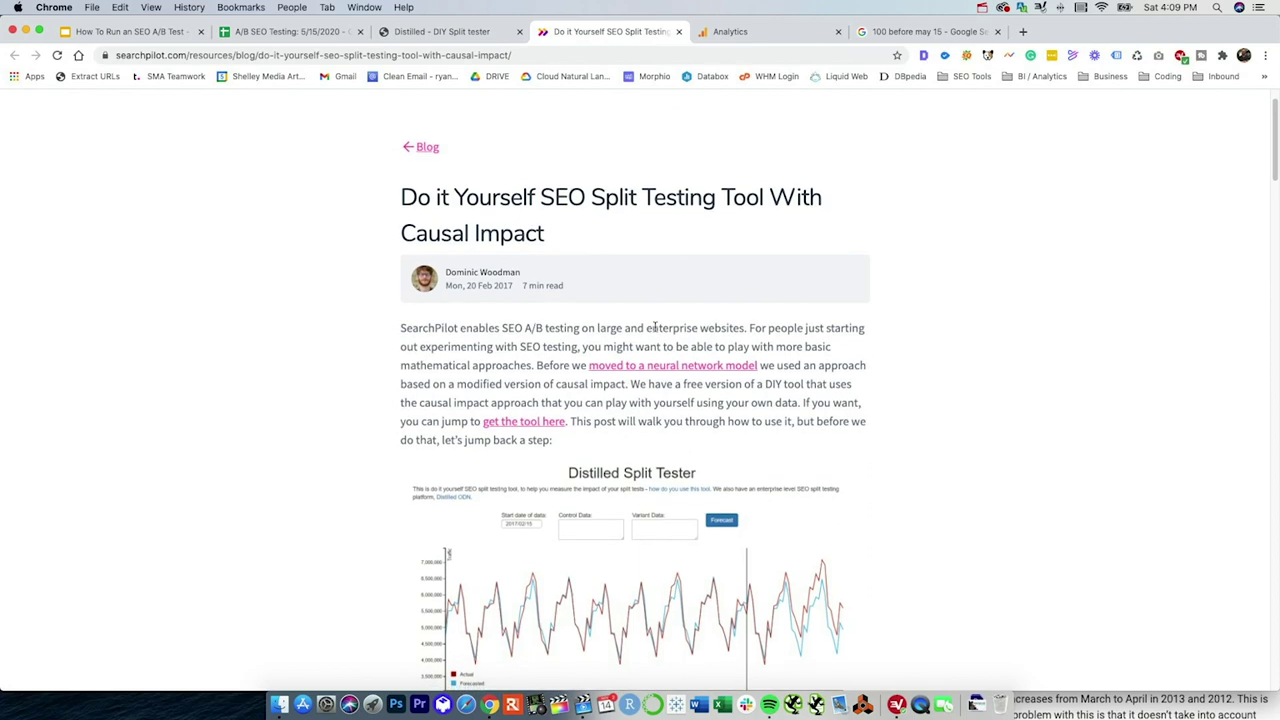
scroll(655, 329, down, 10)
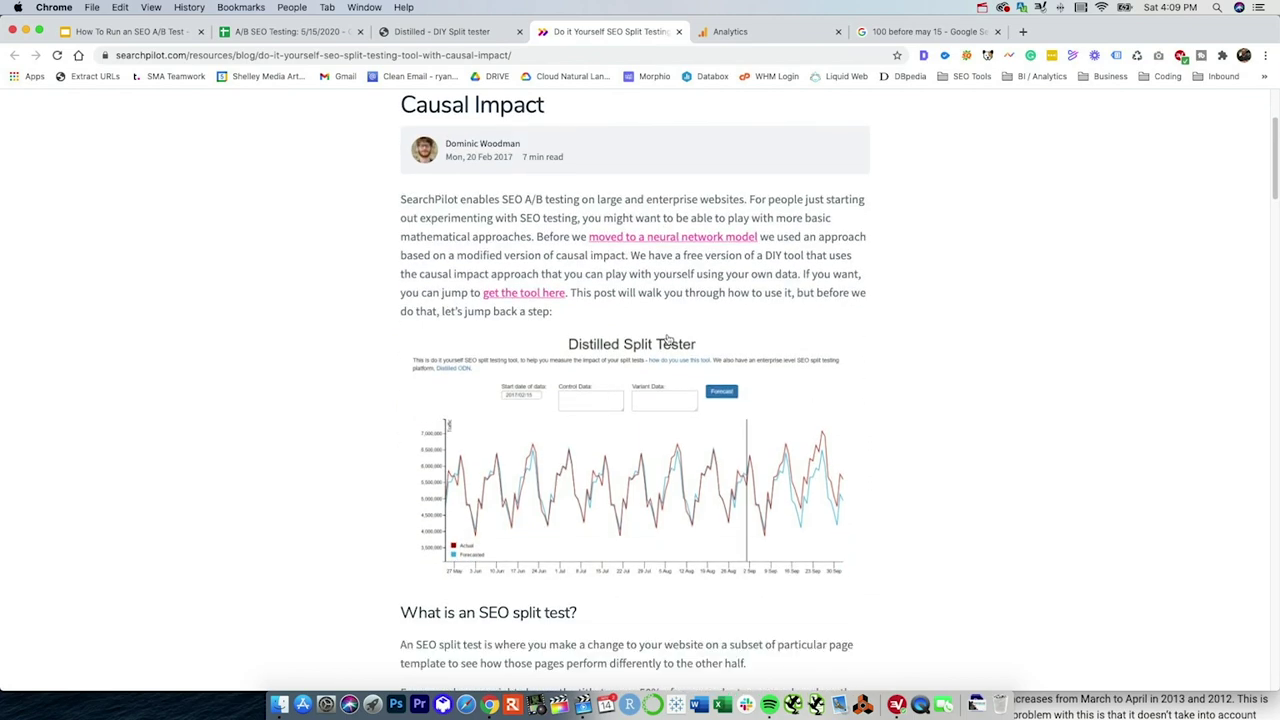
scroll(668, 340, down, 1)
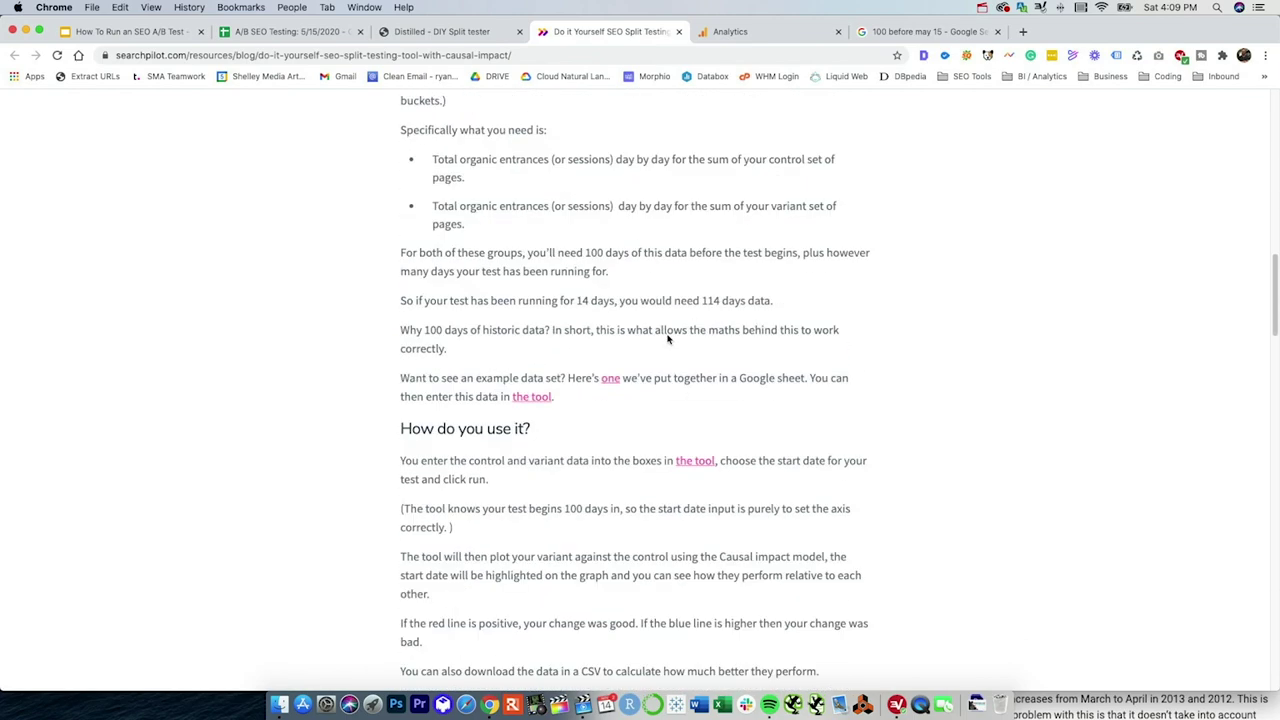
scroll(668, 339, down, 8)
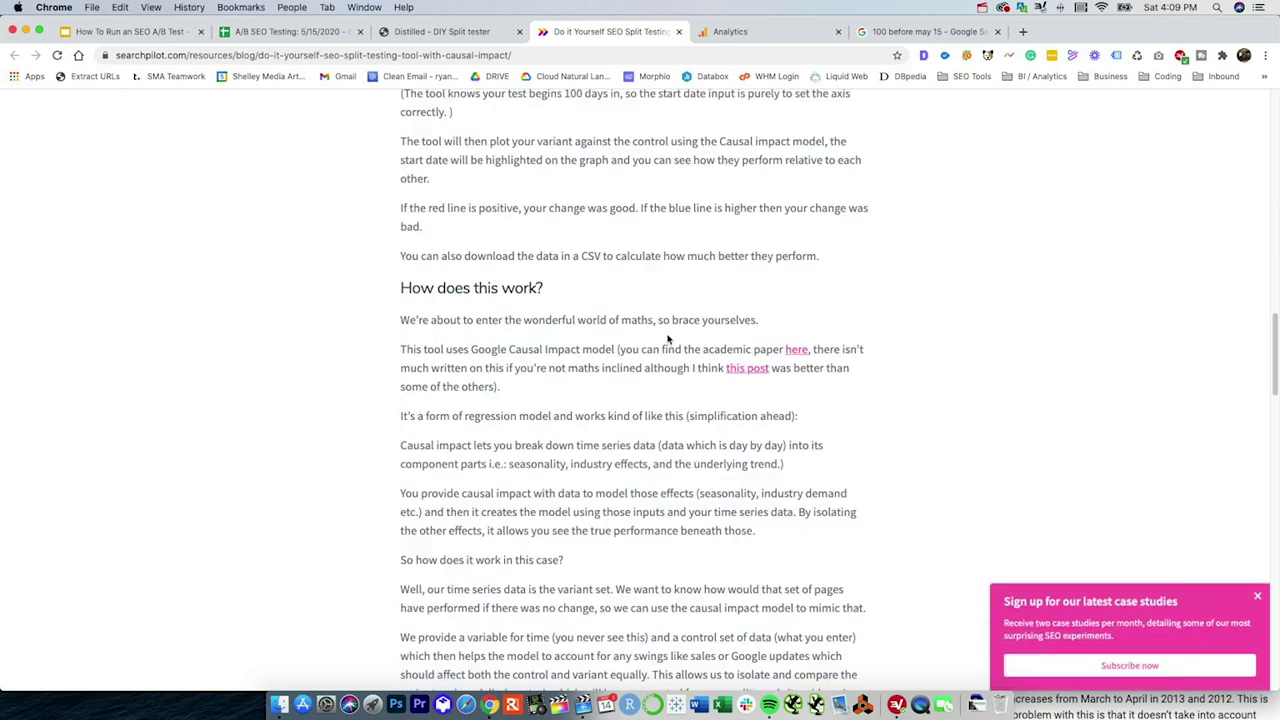
scroll(709, 363, down, 5)
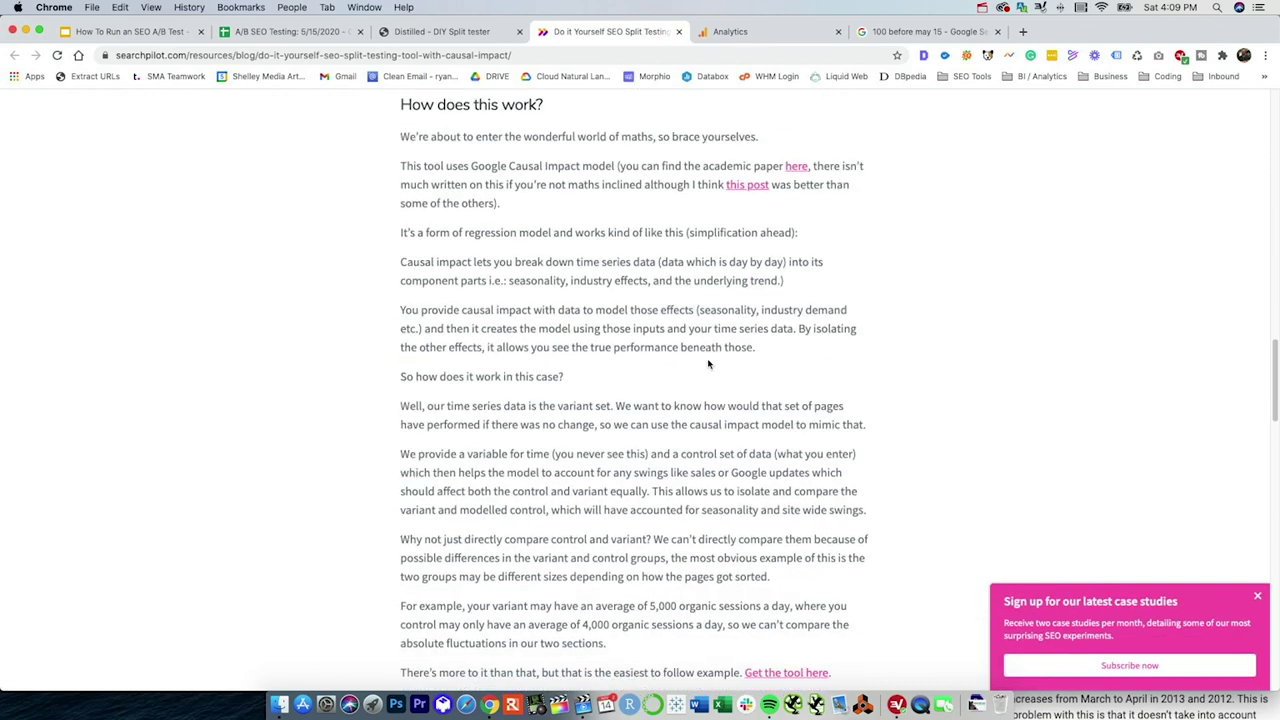
scroll(708, 365, up, 10)
scroll(708, 364, up, 11)
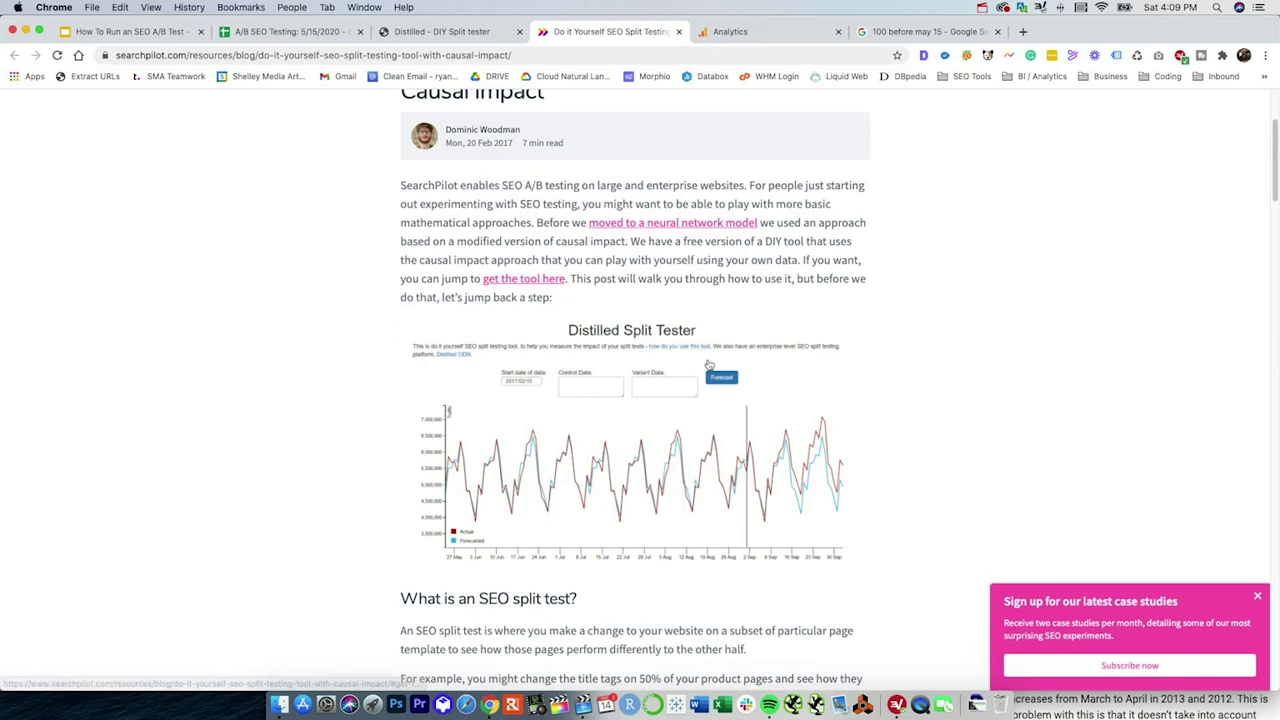
scroll(708, 364, down, 6)
scroll(708, 359, down, 6)
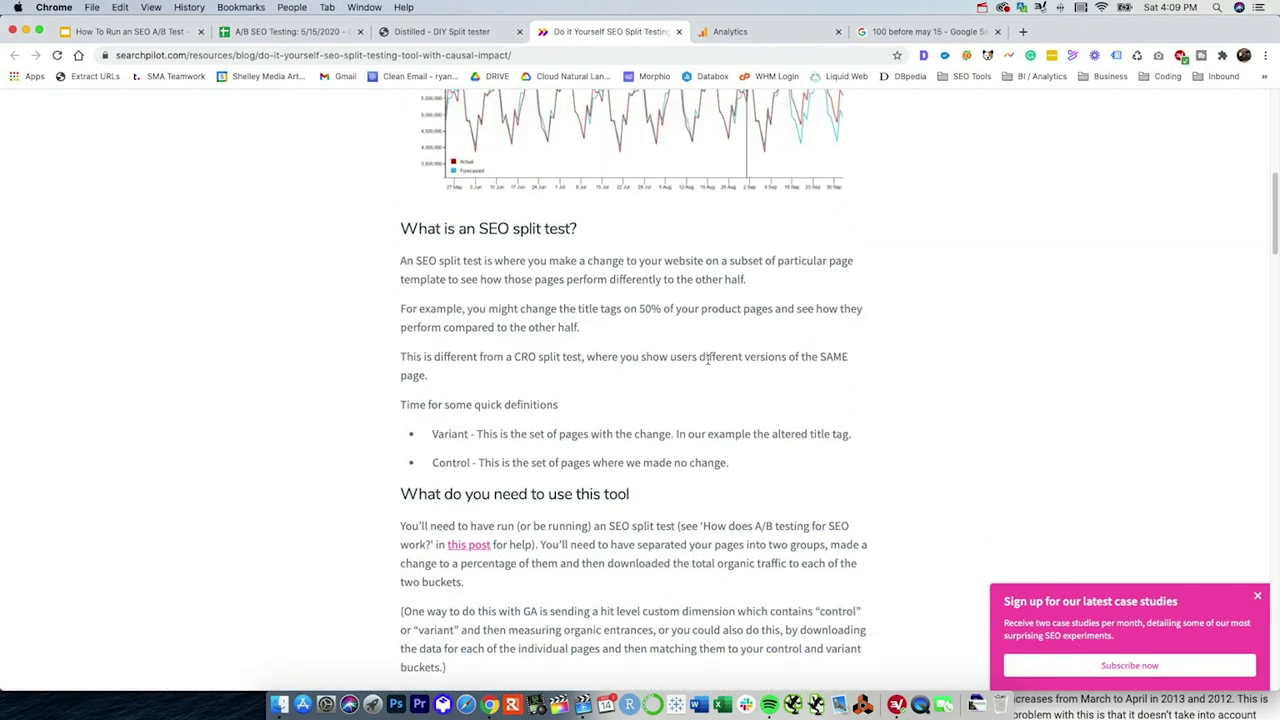
scroll(708, 359, down, 10)
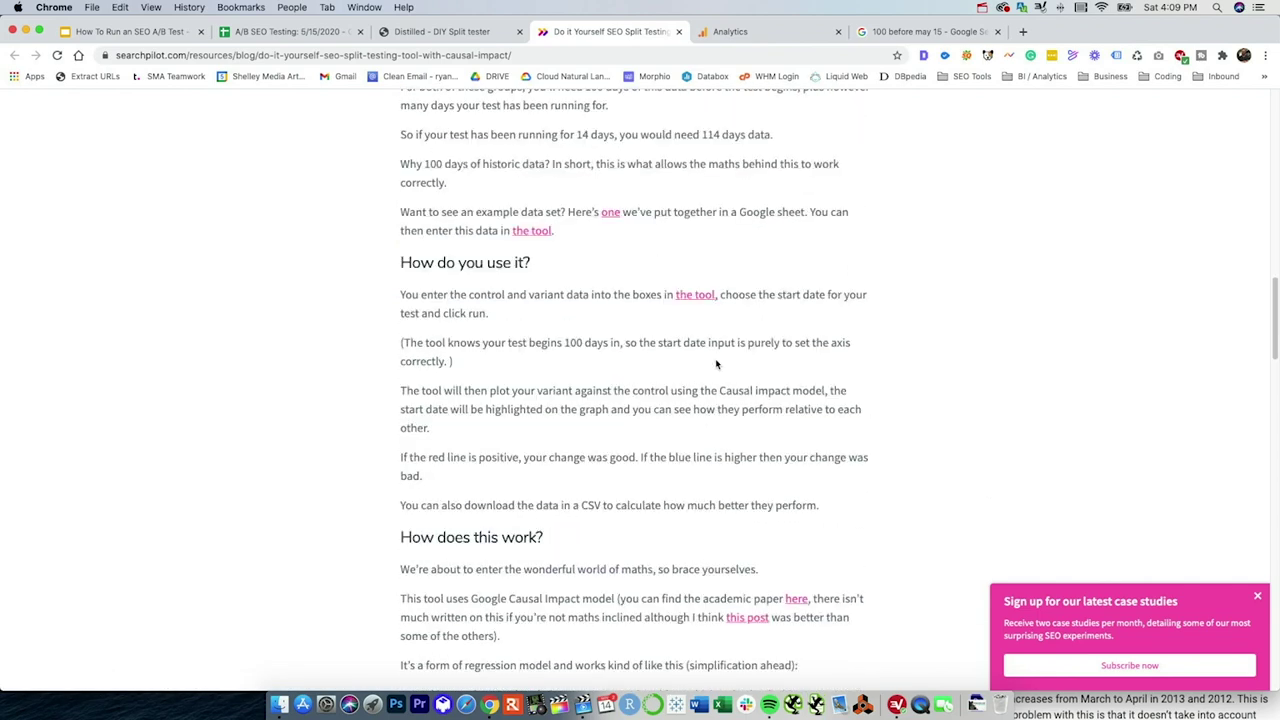
click(609, 214)
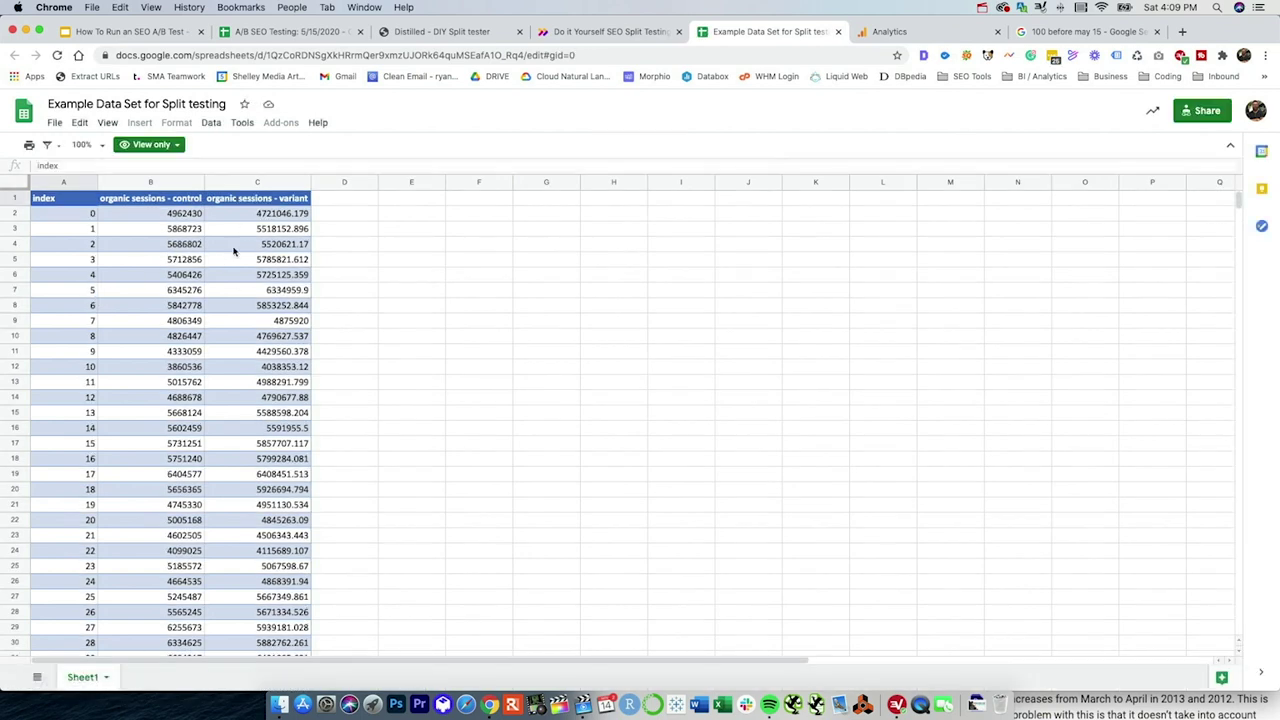
Clear the old Variant Data and replace Control Data with the example sheet's column B sessions.
drag(183, 213, 178, 560)
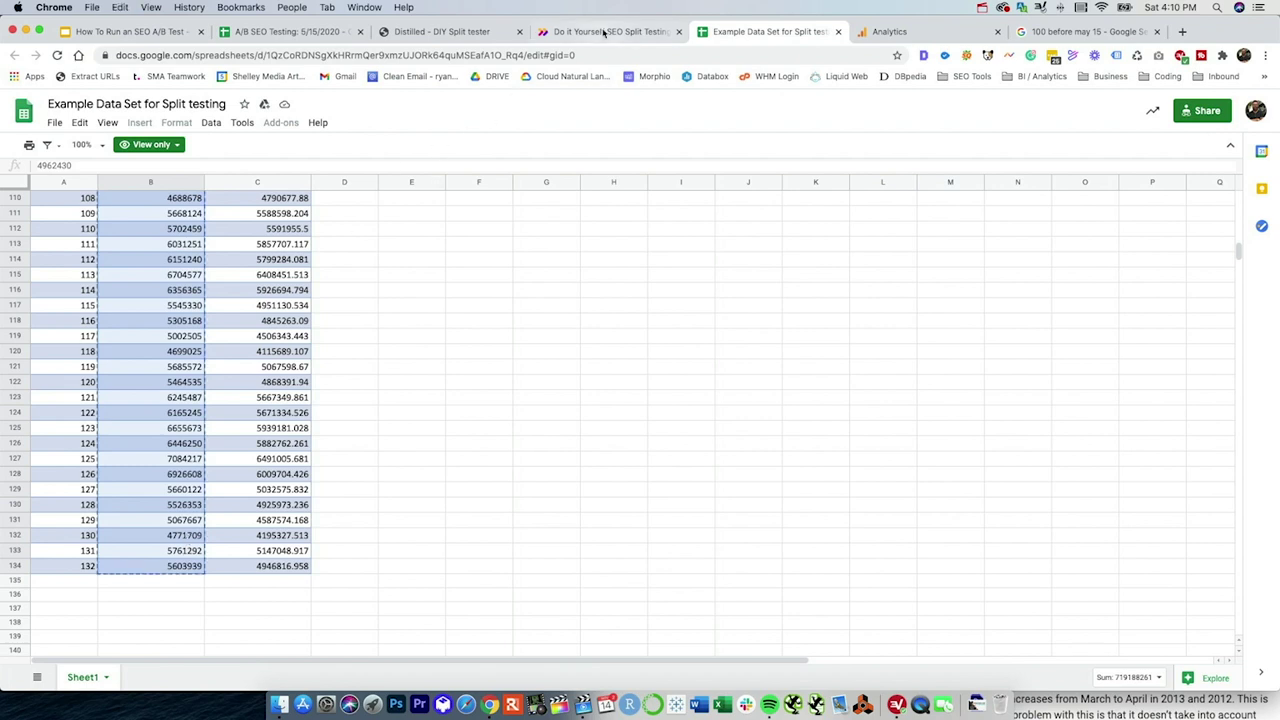
click(448, 32)
click(562, 218)
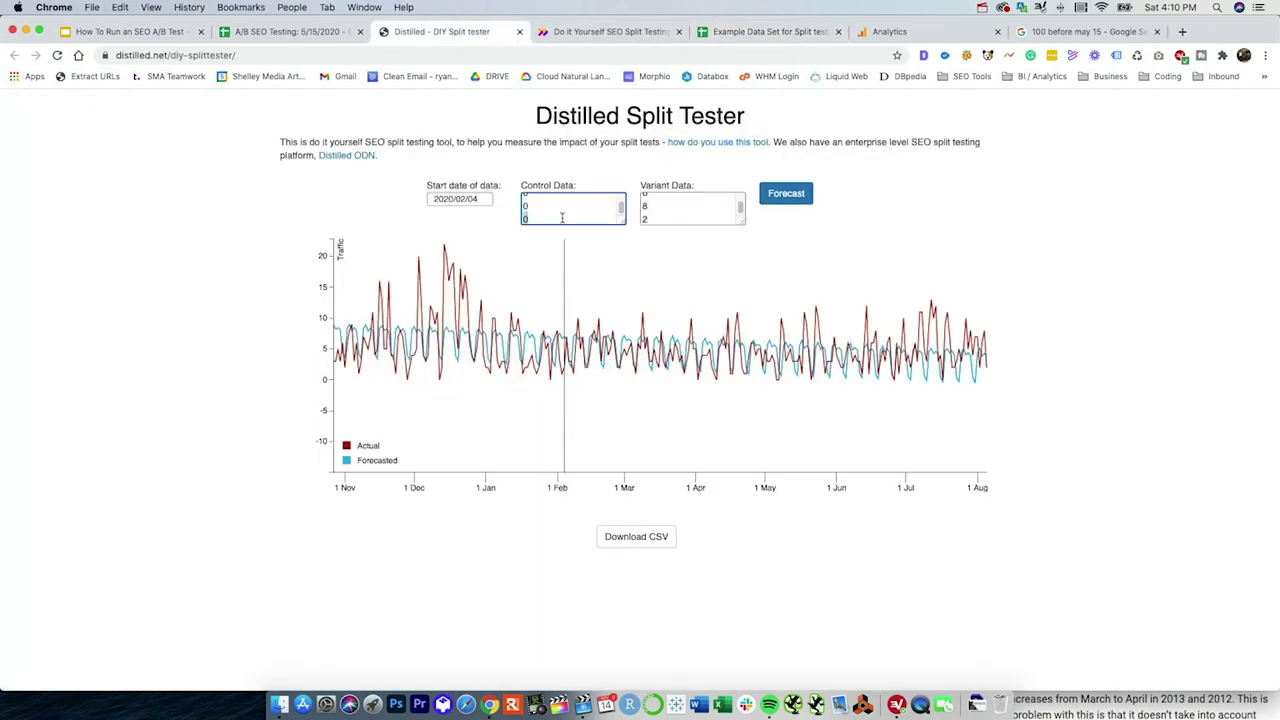
key(Tab)
key(ctrl+a)
key(BackSpace)
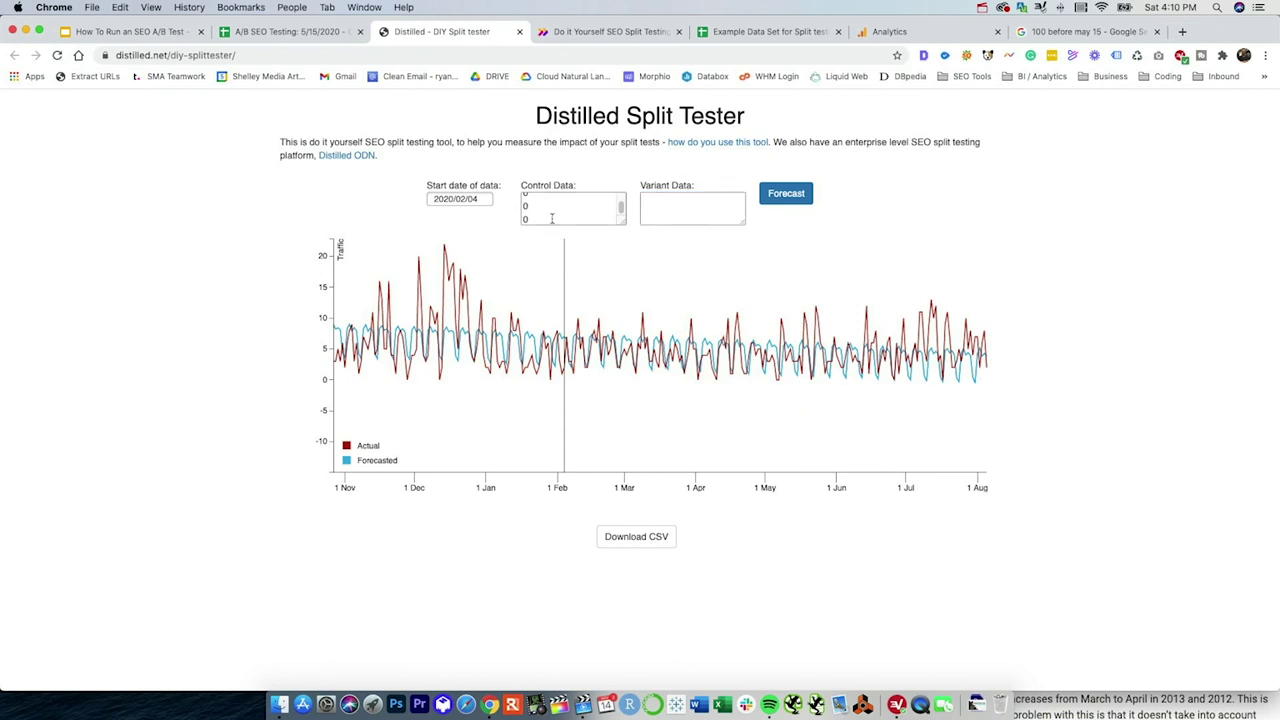
click(557, 205)
key(ctrl+a)
key(ctrl+v)
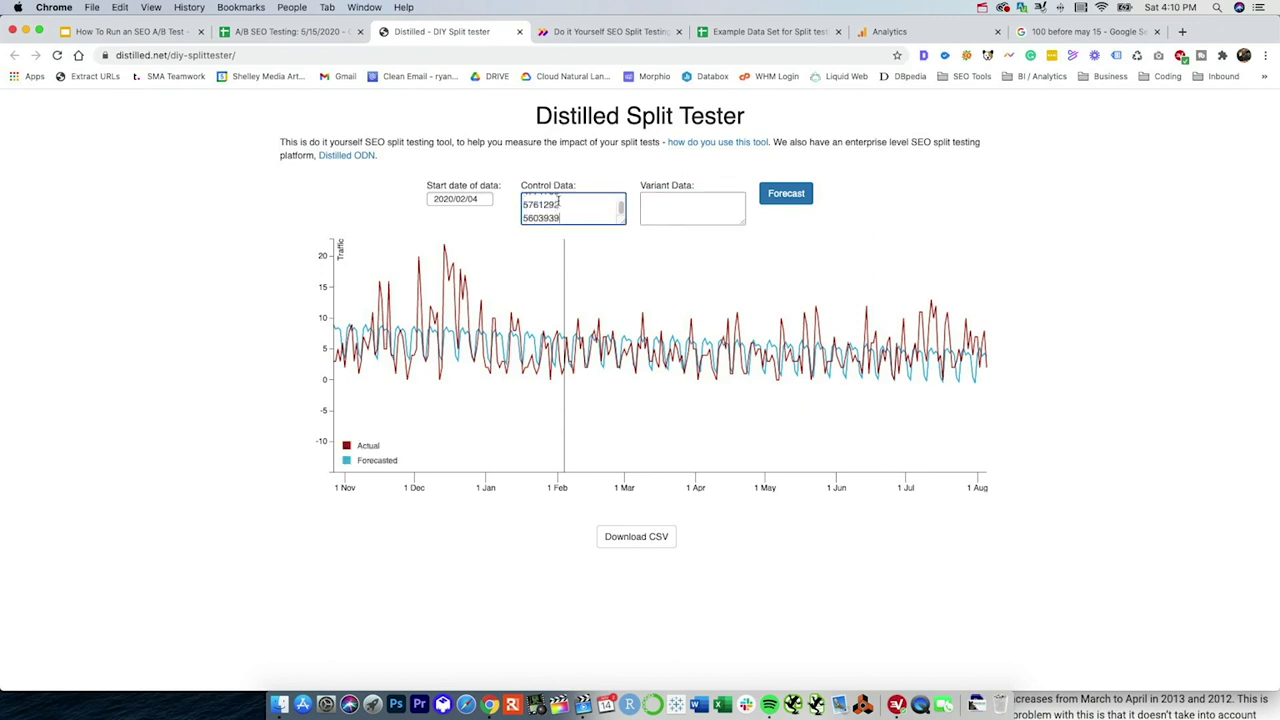
Copy the example sheet's column C variant sessions into the Variant Data box.
click(776, 32)
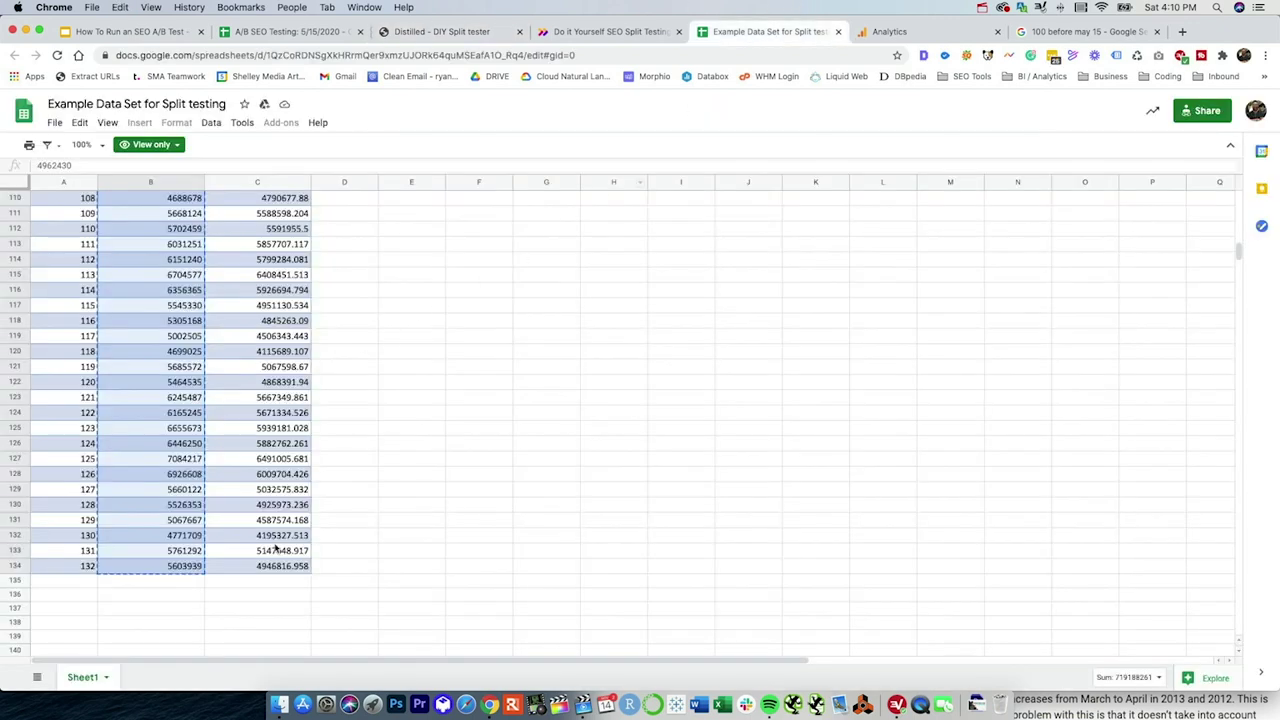
drag(272, 567, 296, 104)
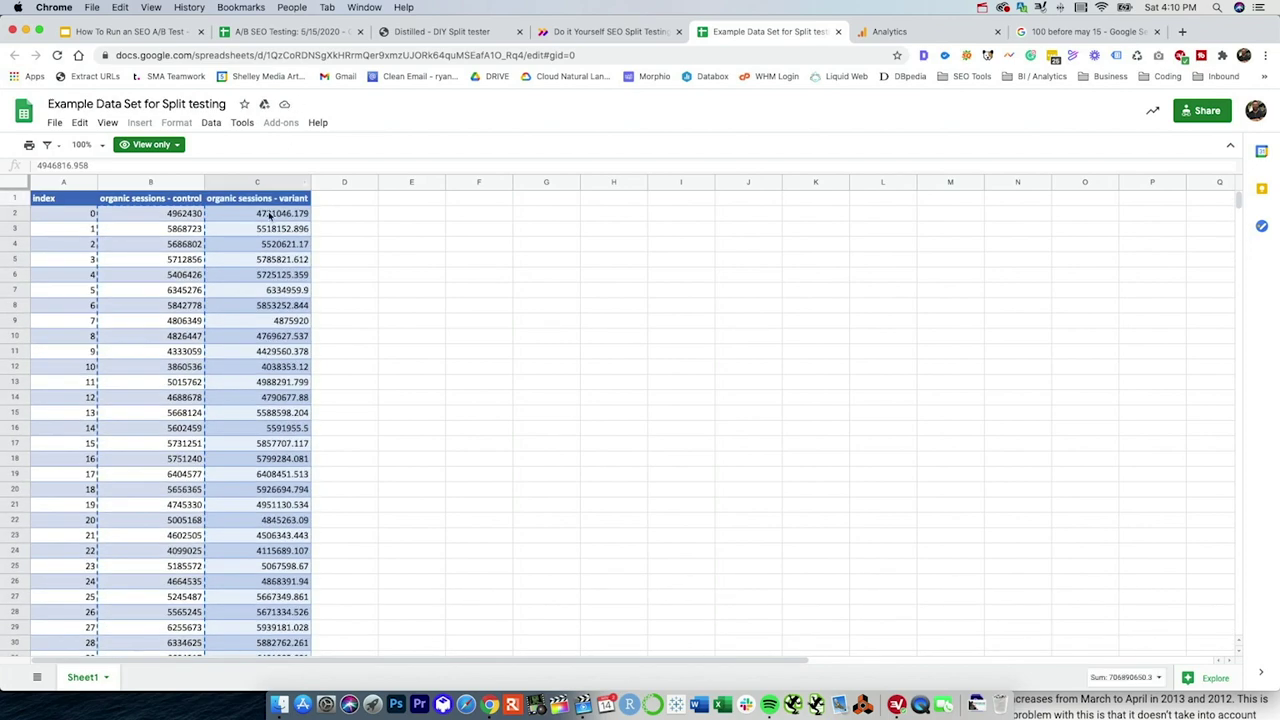
key(super+c)
click(440, 31)
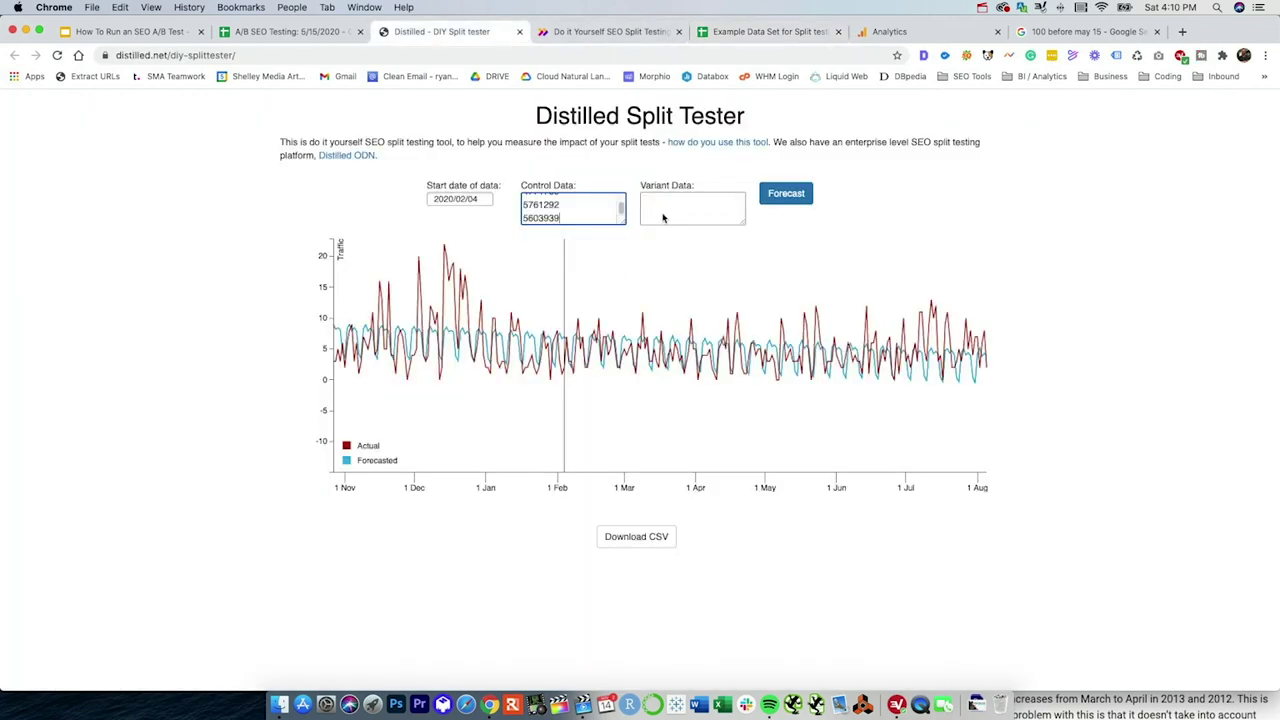
click(679, 215)
key(super+v)
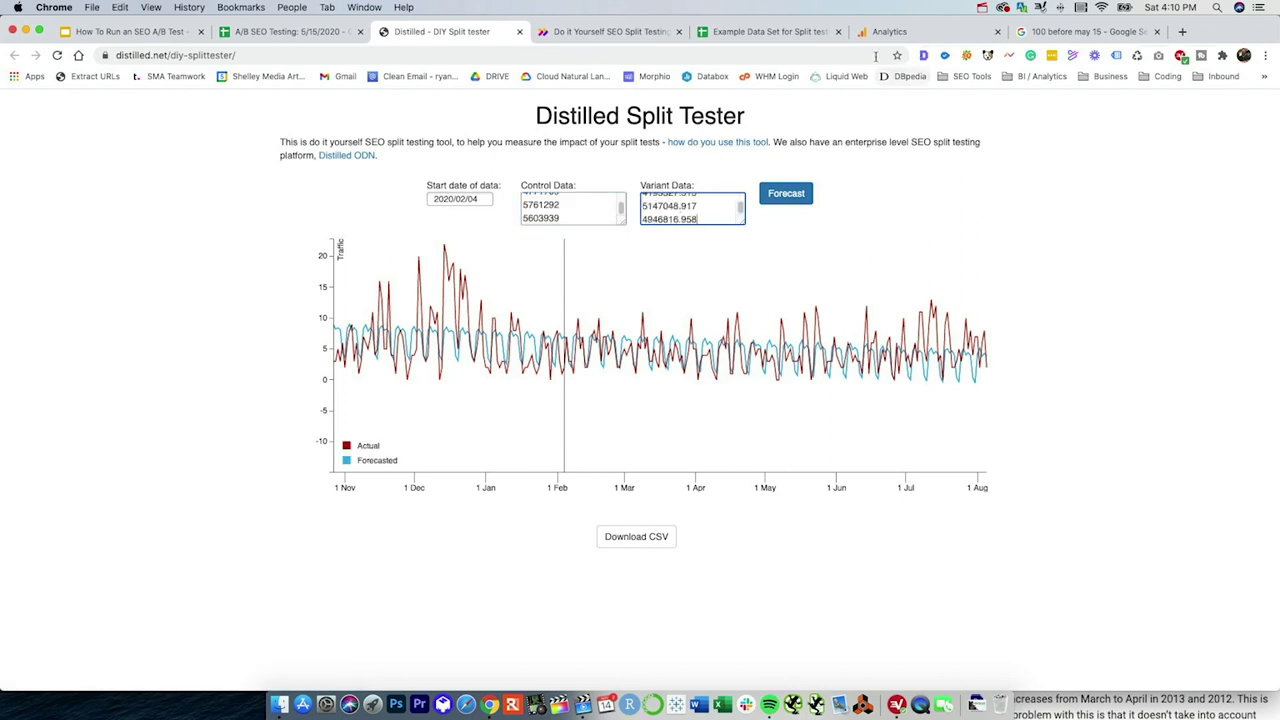
click(1085, 31)
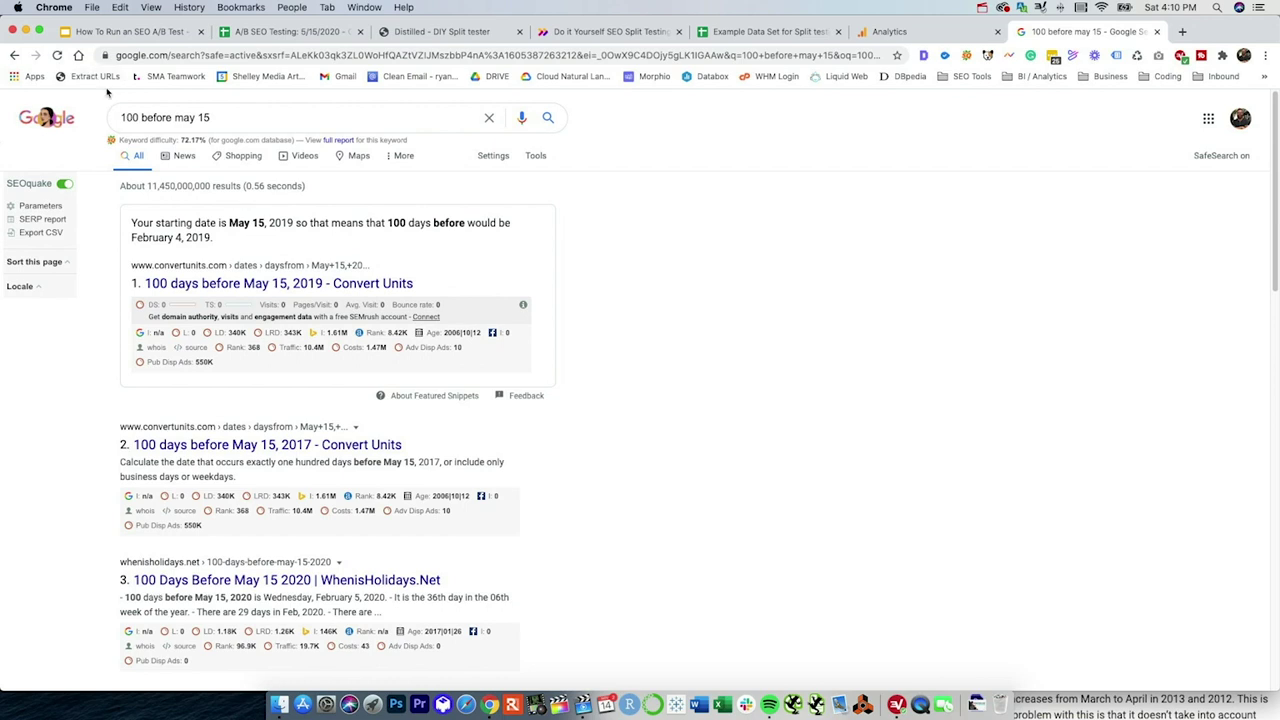
Change the Google query from '100 before may 15' to '143 before TODAY' and search.
click(144, 118)
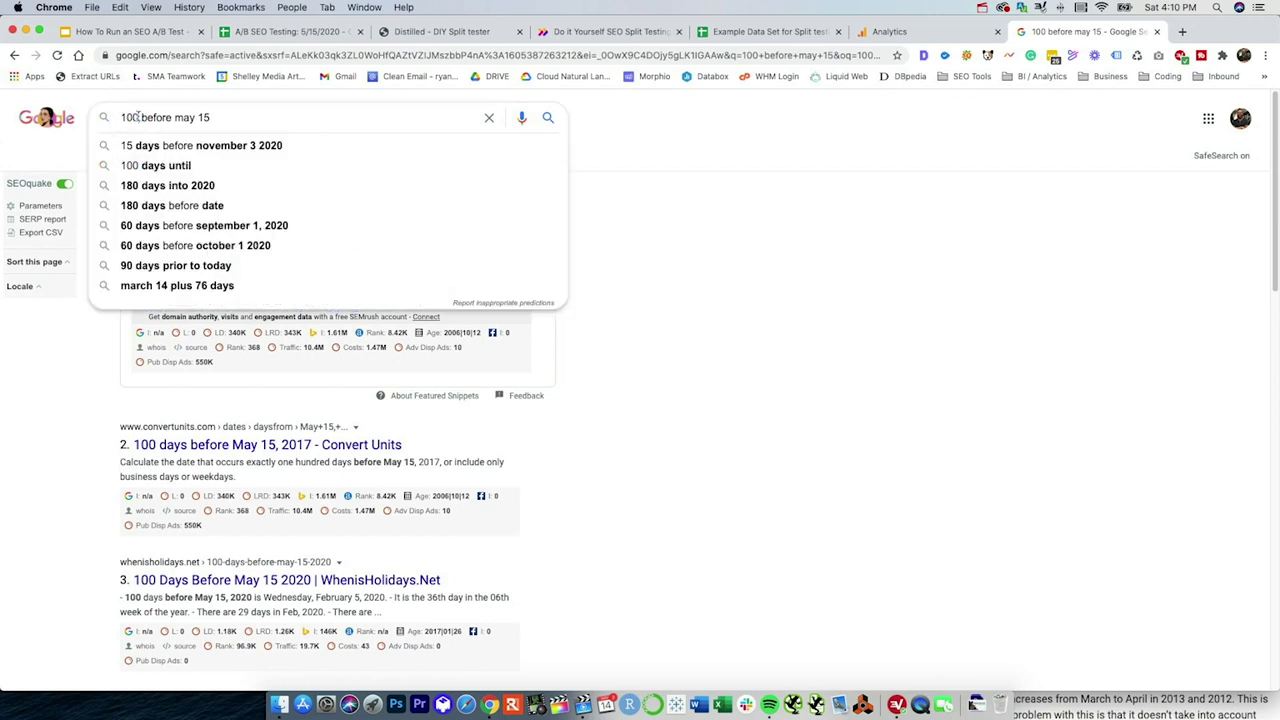
double_click(130, 117)
text(143)
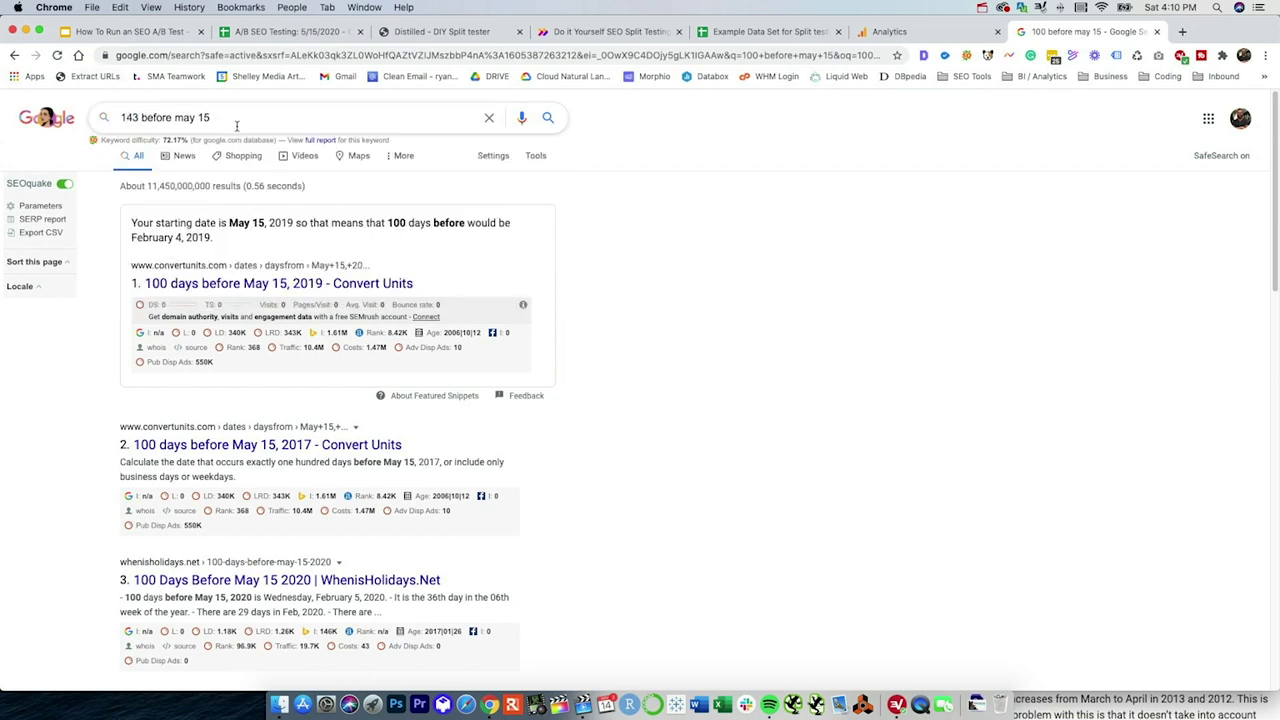
drag(173, 118, 210, 118)
text(TODAY)
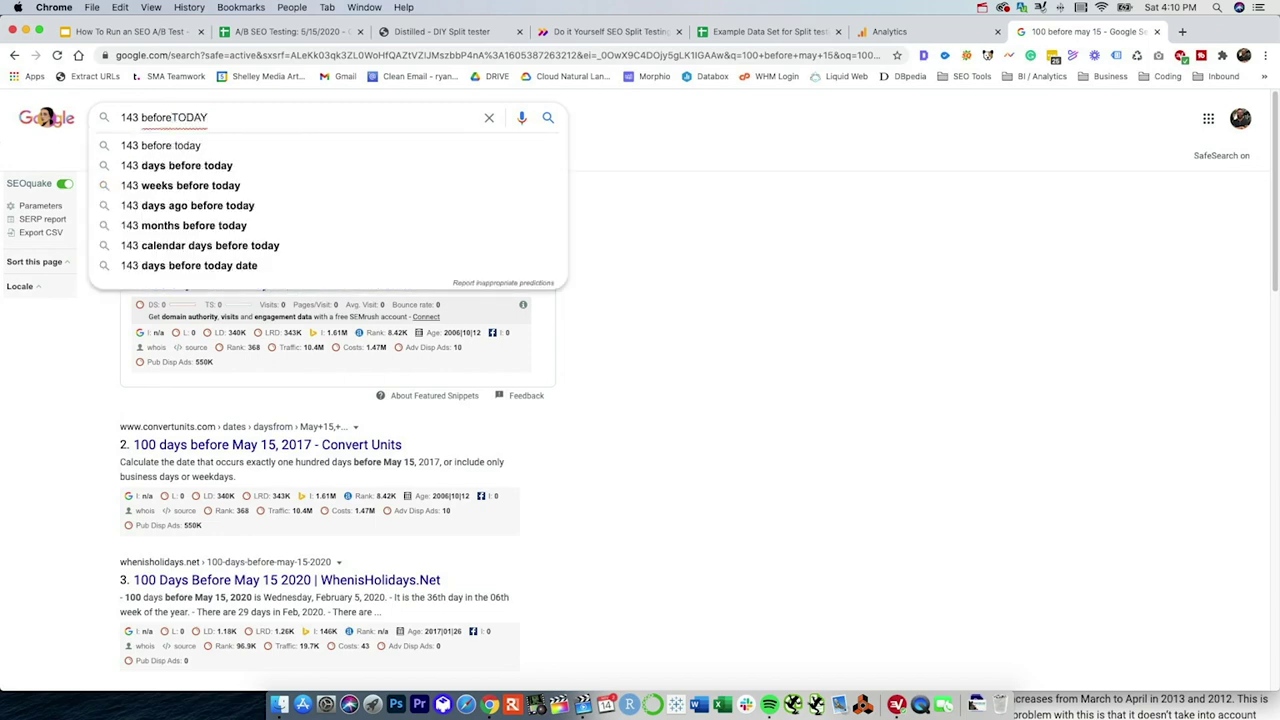
key(Return)
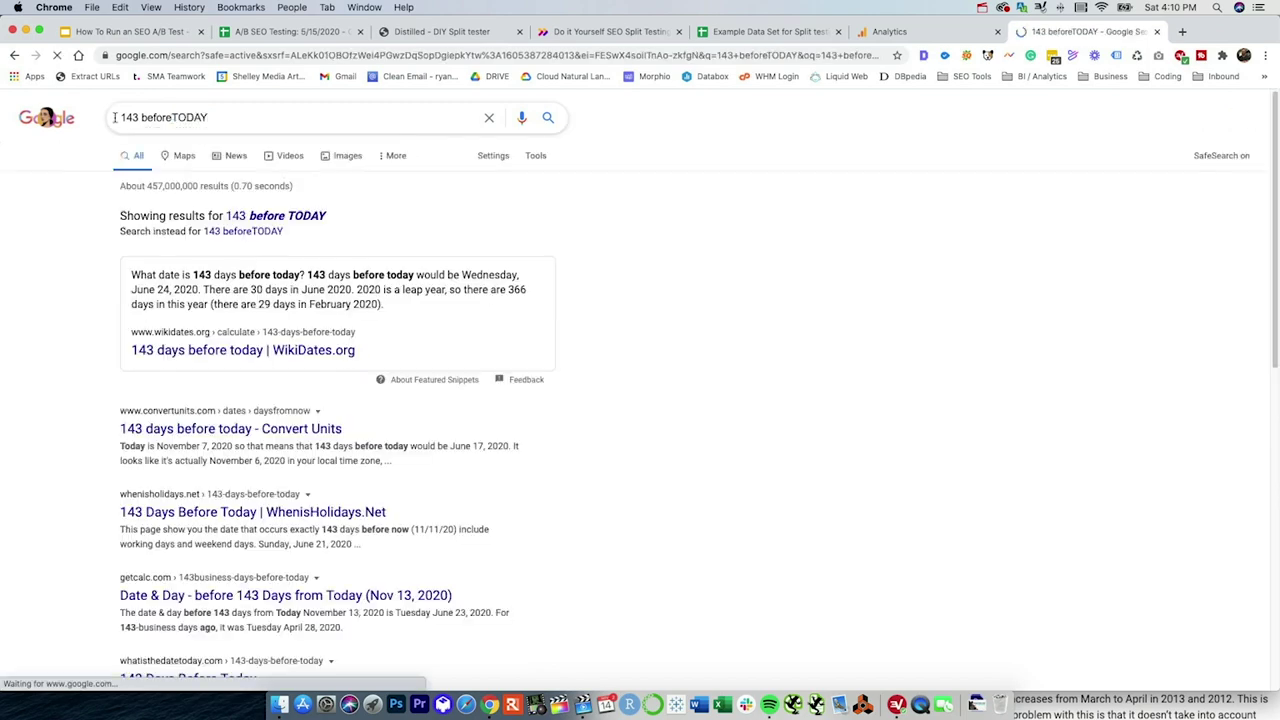
Correct the query to '134 before TODAY', showing Friday, July 3, 2020.
double_click(130, 117)
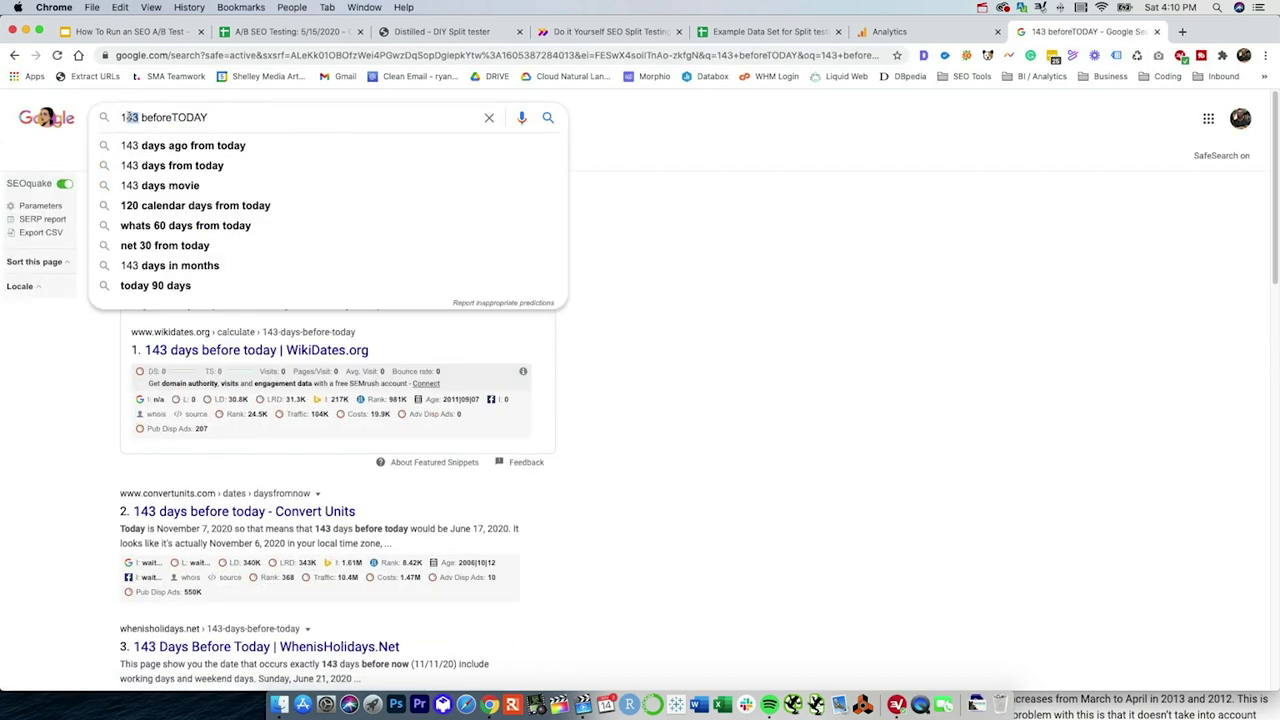
text(134)
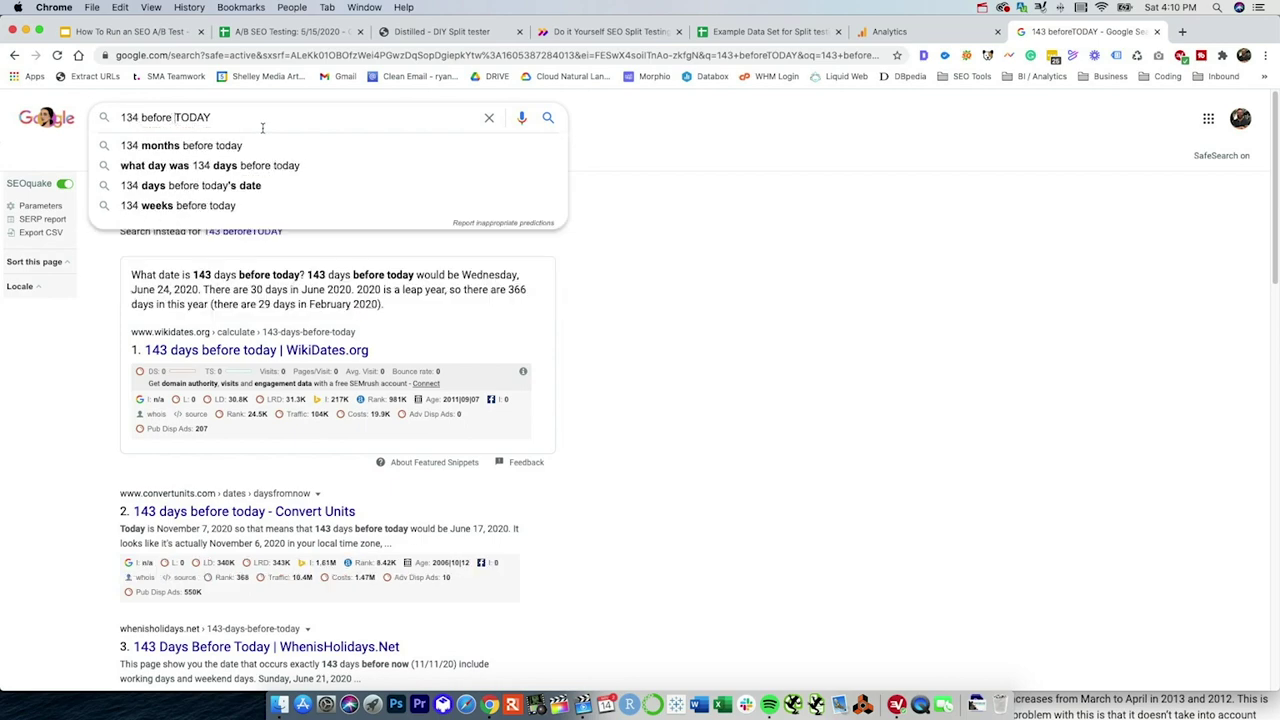
key(Return)
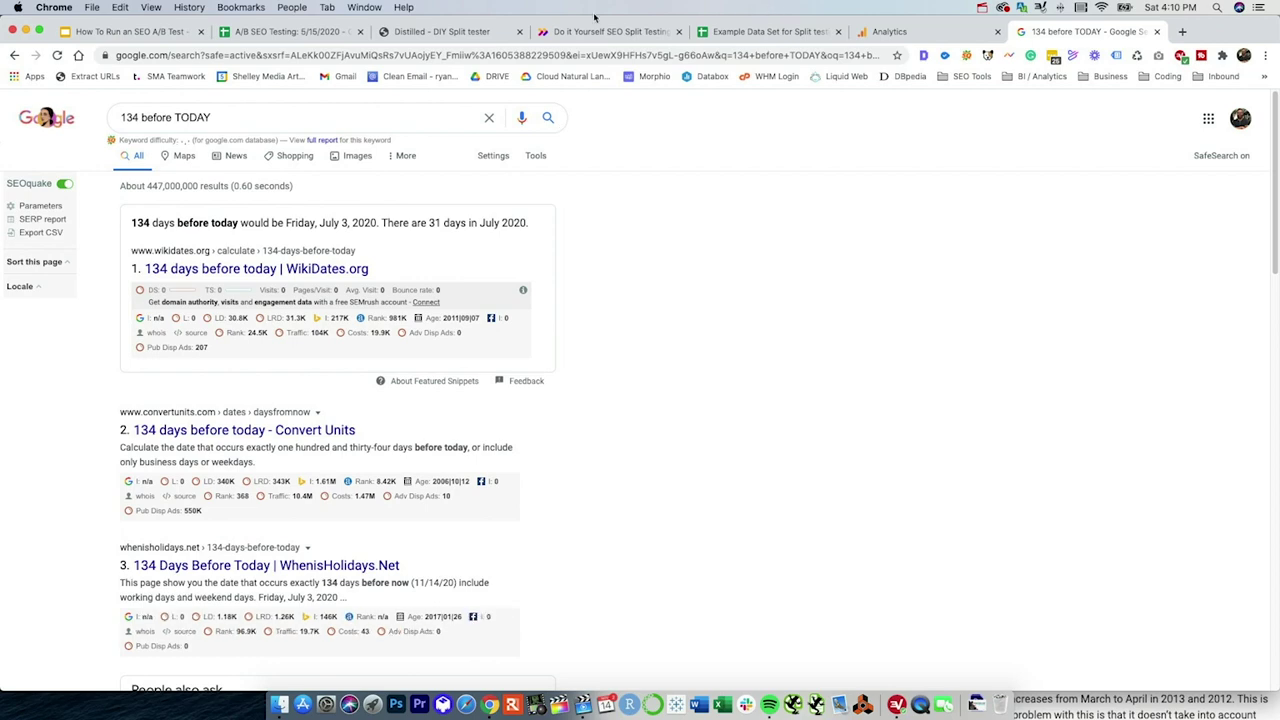
Set the split tester's start date to 2020/07/03 and forecast the example data.
click(765, 33)
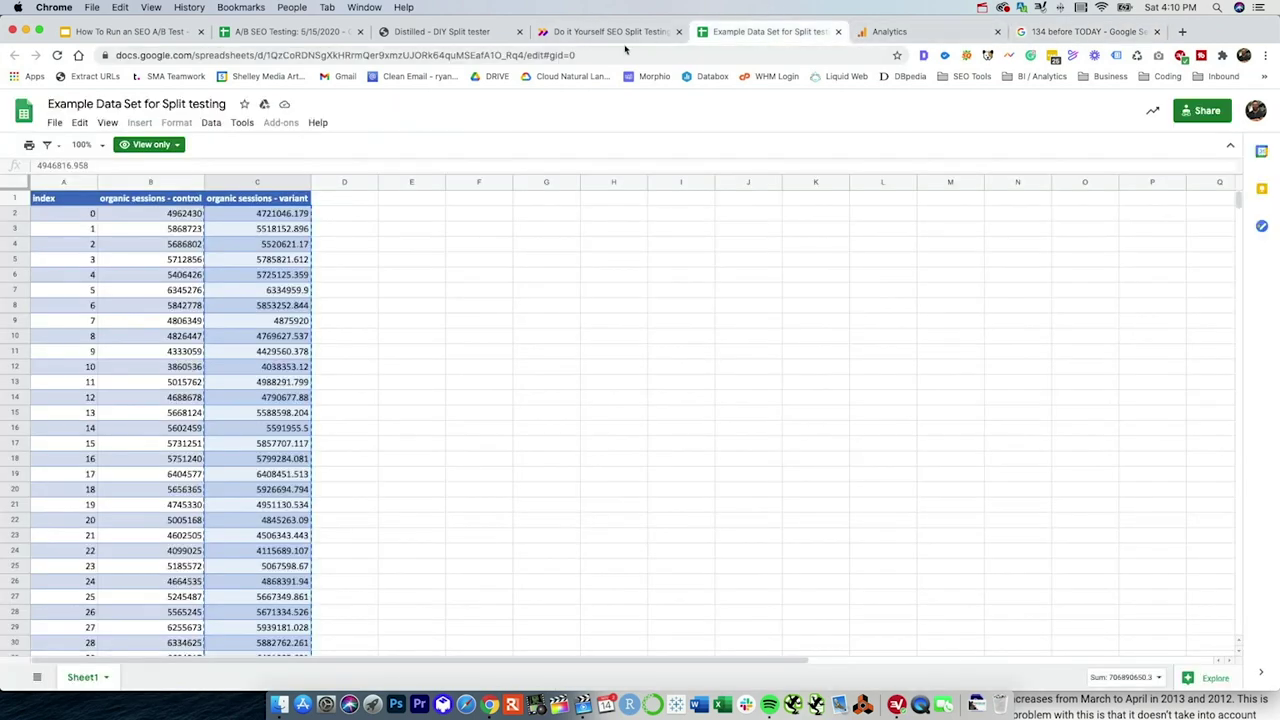
click(440, 31)
click(463, 200)
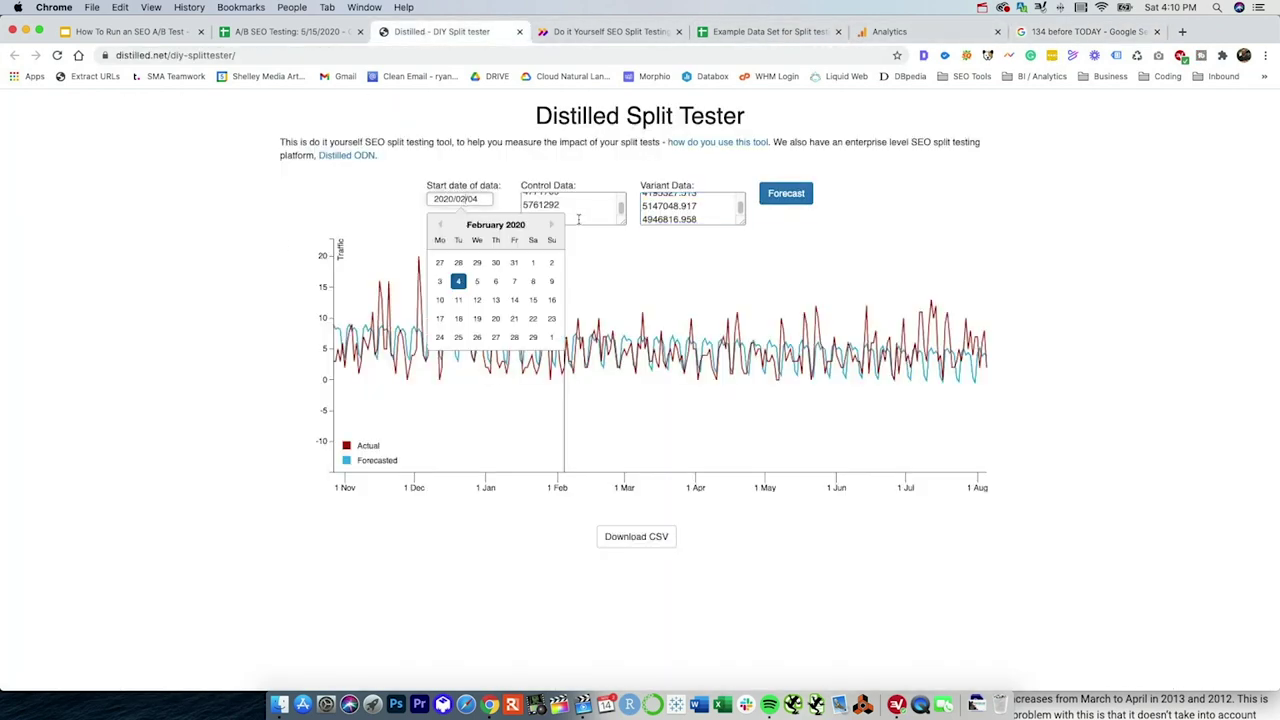
click(551, 228)
click(551, 228)
click(551, 228)
click(551, 228)
click(551, 228)
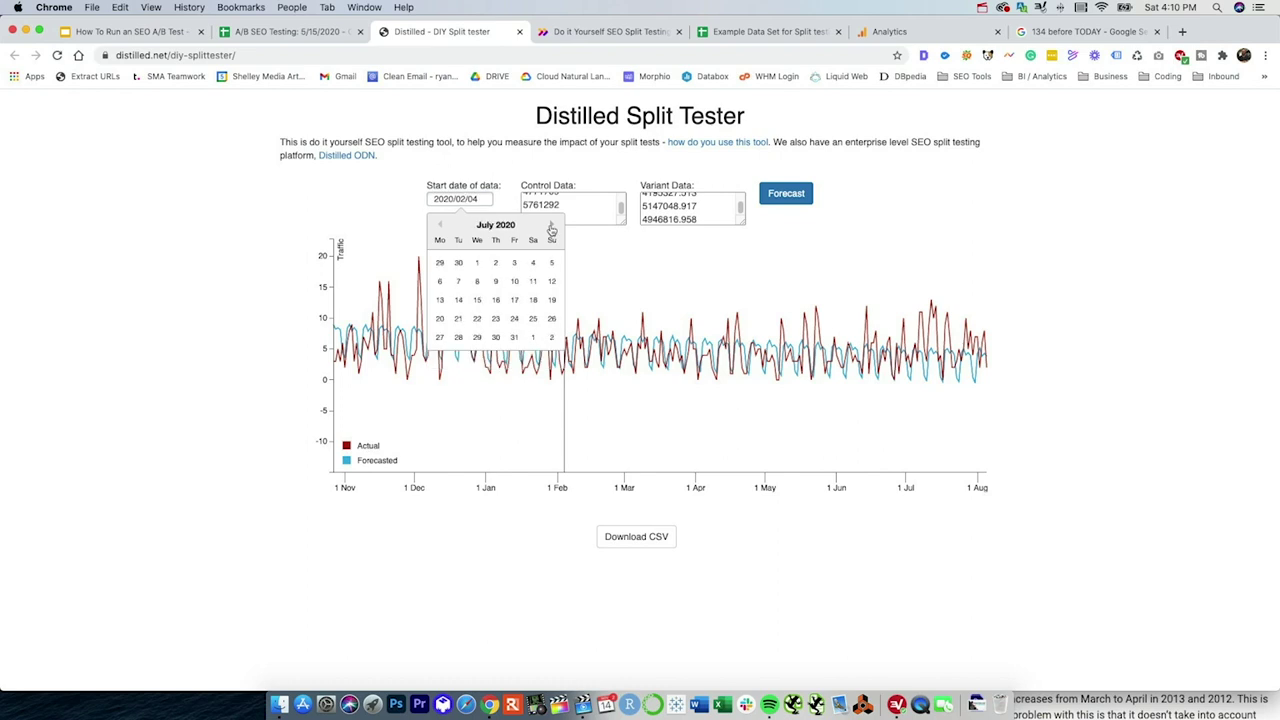
click(513, 264)
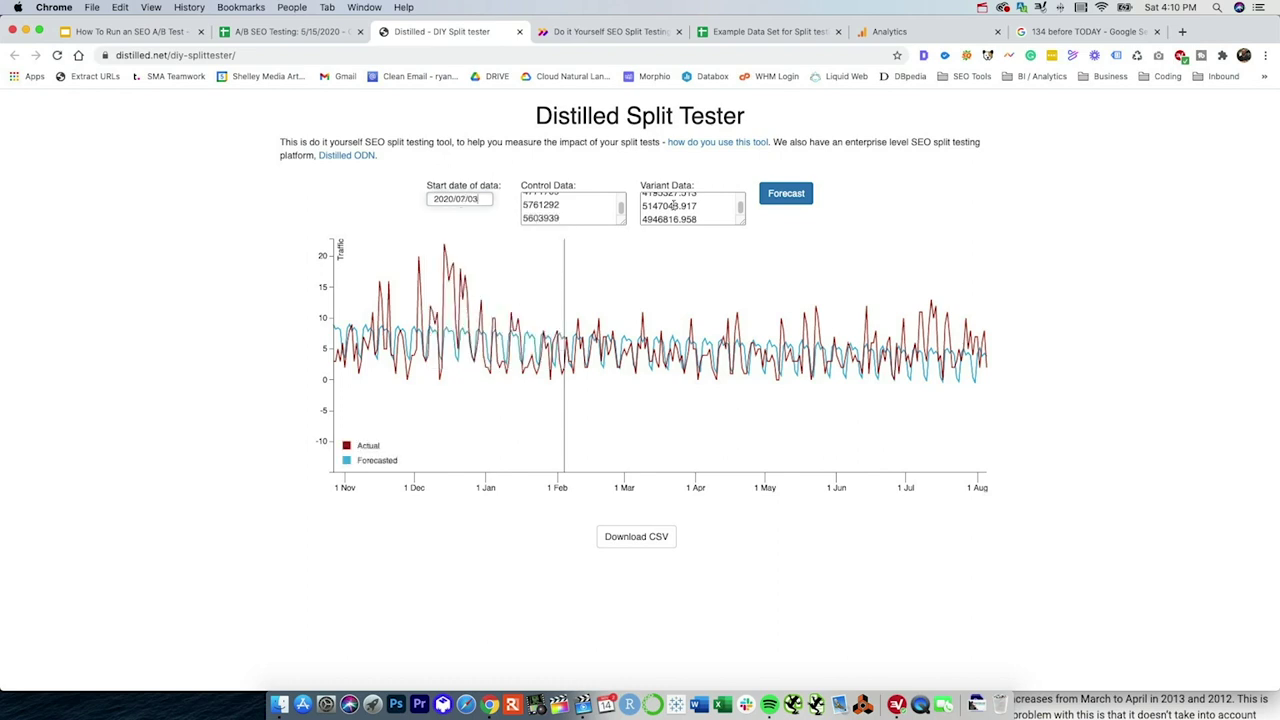
click(786, 193)
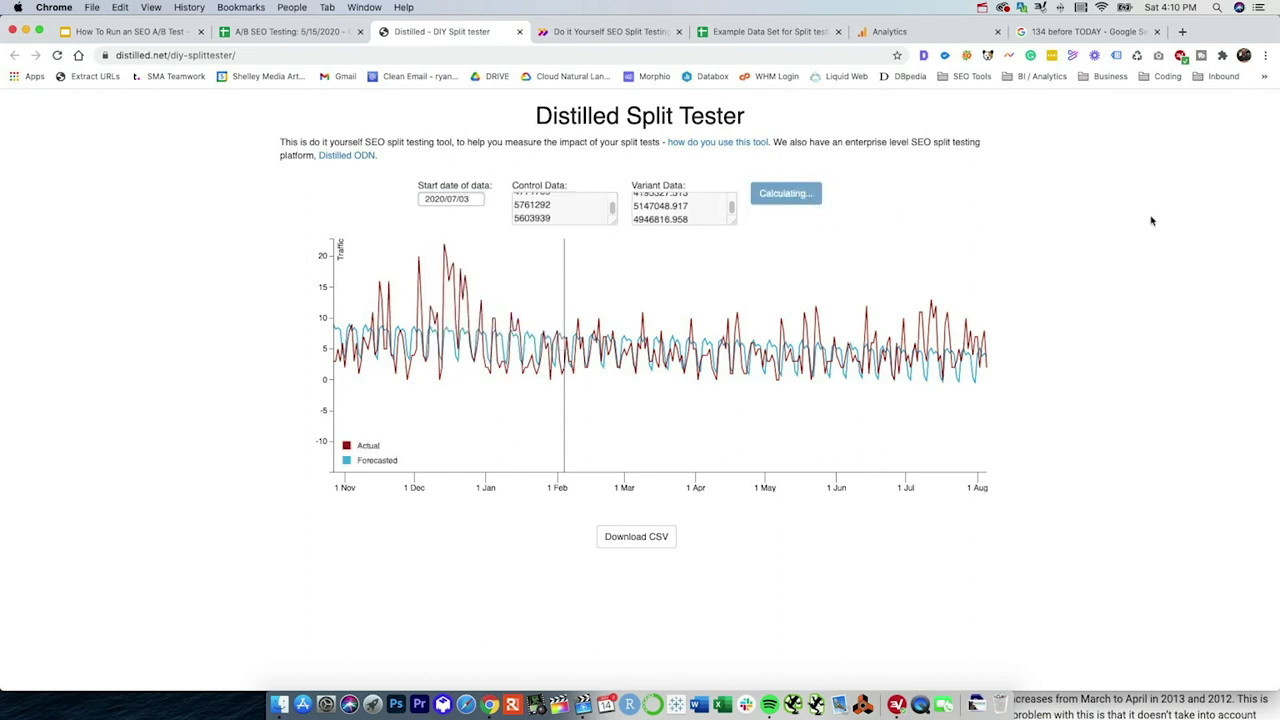